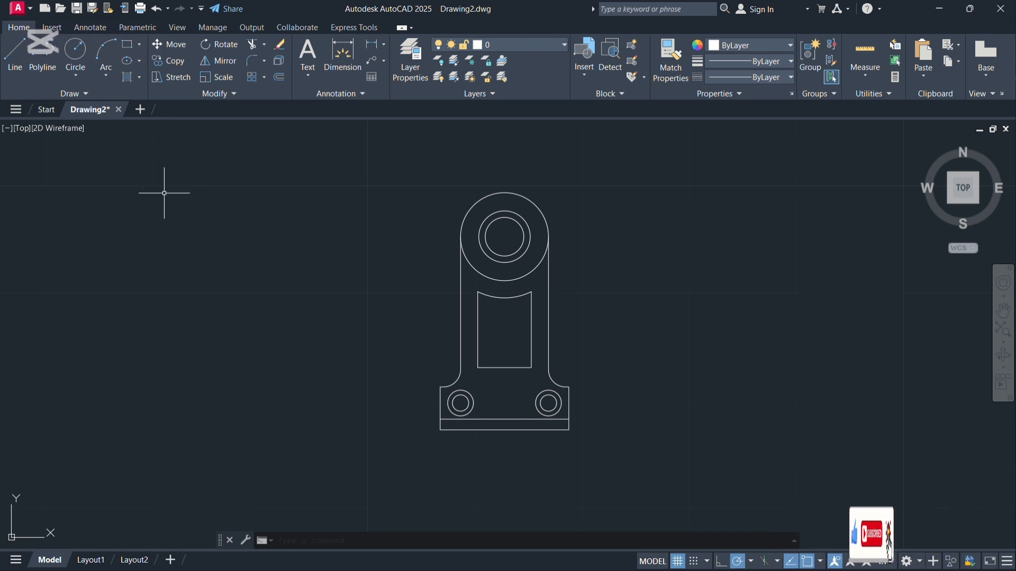
- Move the whole bracket horizontally to the left, using the centre of its upper circles as the base point
click(183, 47)
mouse_move(606, 459)
mouse_down()
mouse_move(617, 125)
mouse_move(415, 220)
mouse_move(550, 453)
mouse_move(576, 443)
mouse_up()
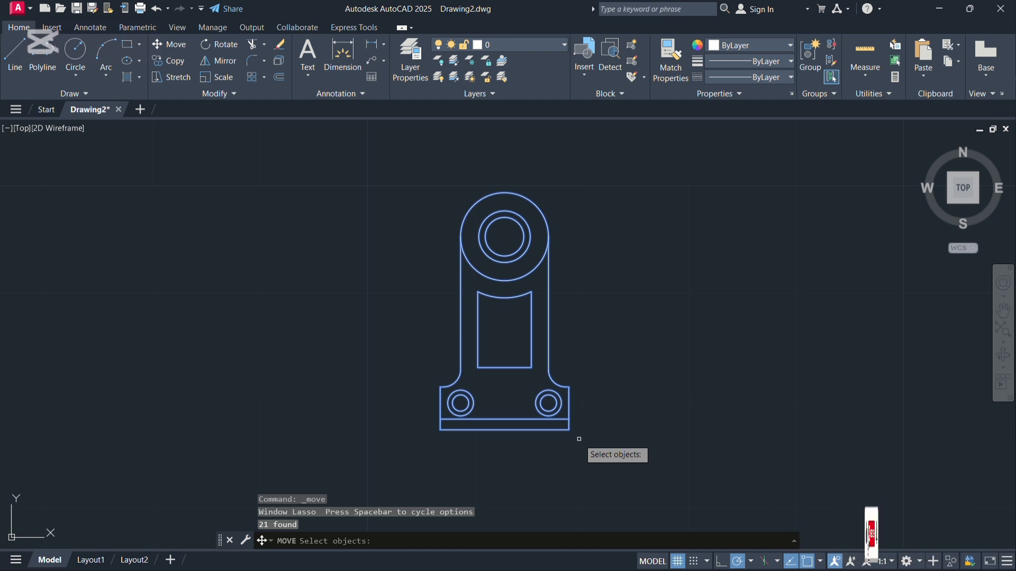
key(Return)
click(504, 236)
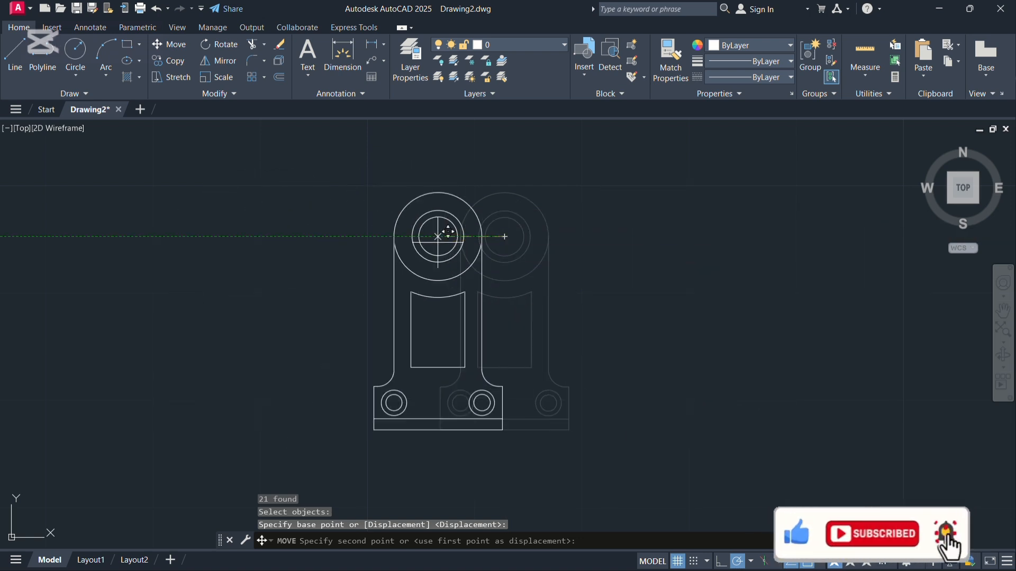
click(411, 229)
click(510, 274)
middle_drag(510, 273, 563, 283)
click(343, 237)
click(657, 307)
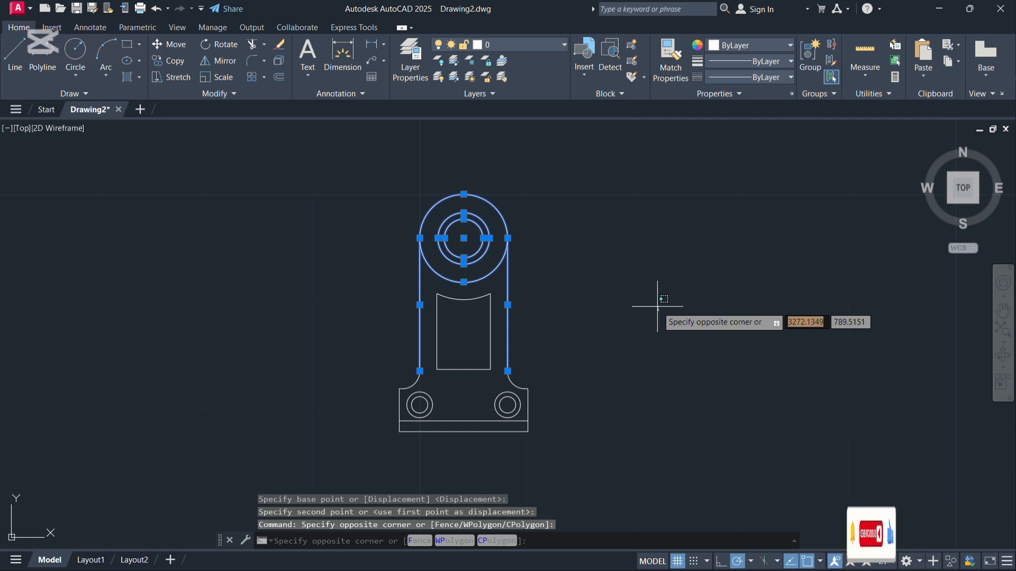
key(Escape)
key(Escape)
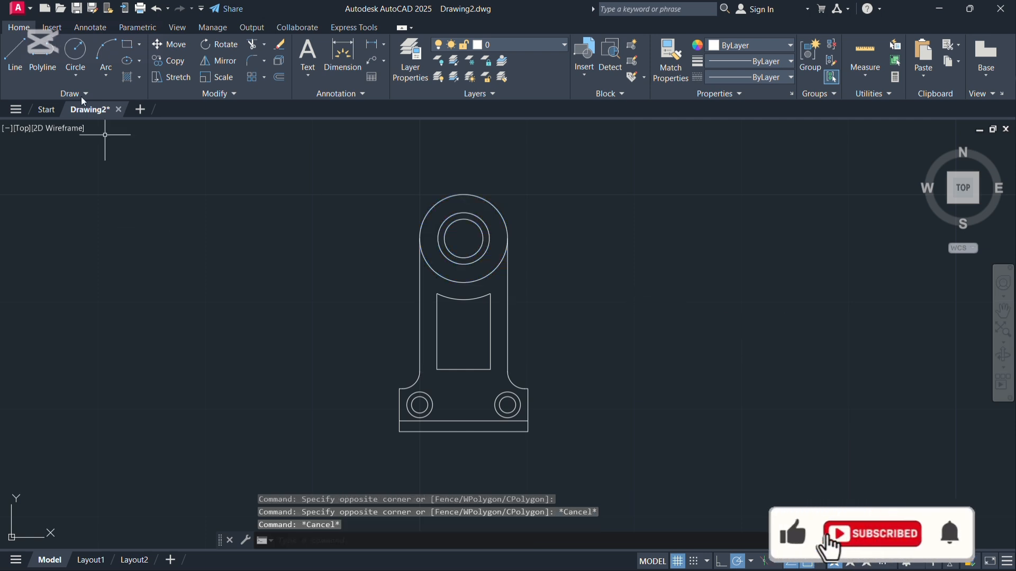
click(173, 63)
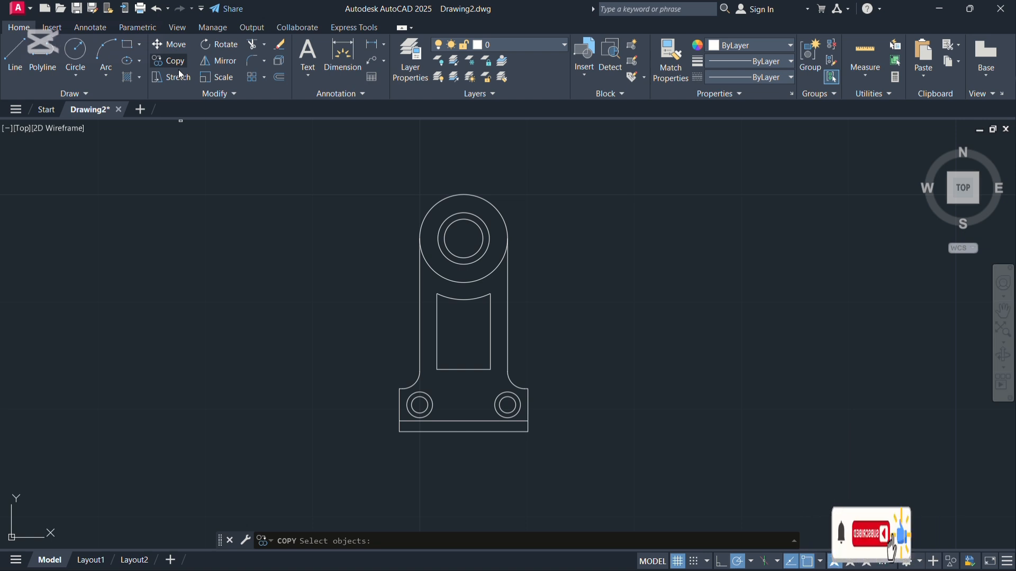
mouse_move(577, 287)
mouse_down()
mouse_move(410, 176)
mouse_move(447, 465)
mouse_move(539, 411)
mouse_up()
key(Return)
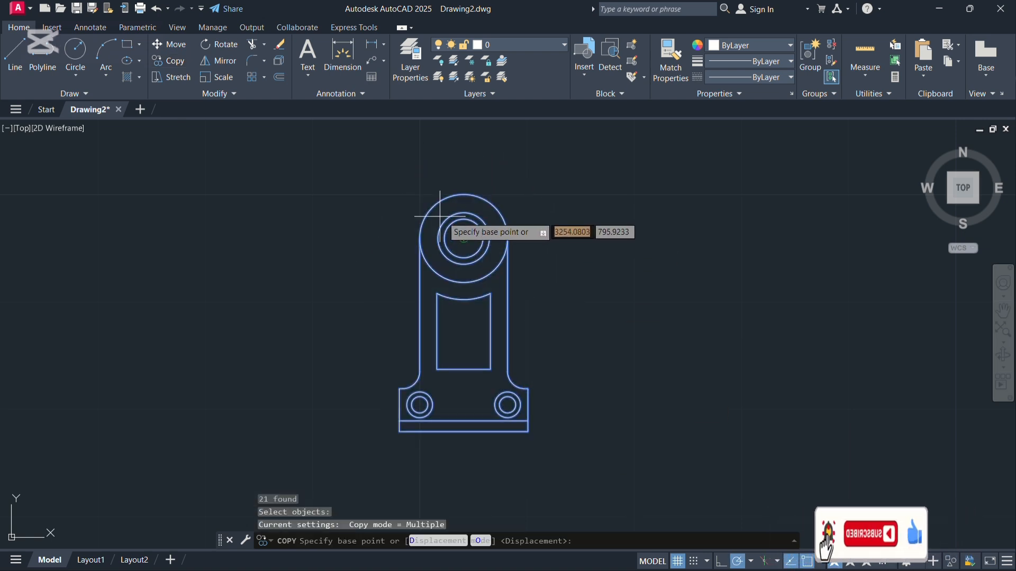
click(463, 239)
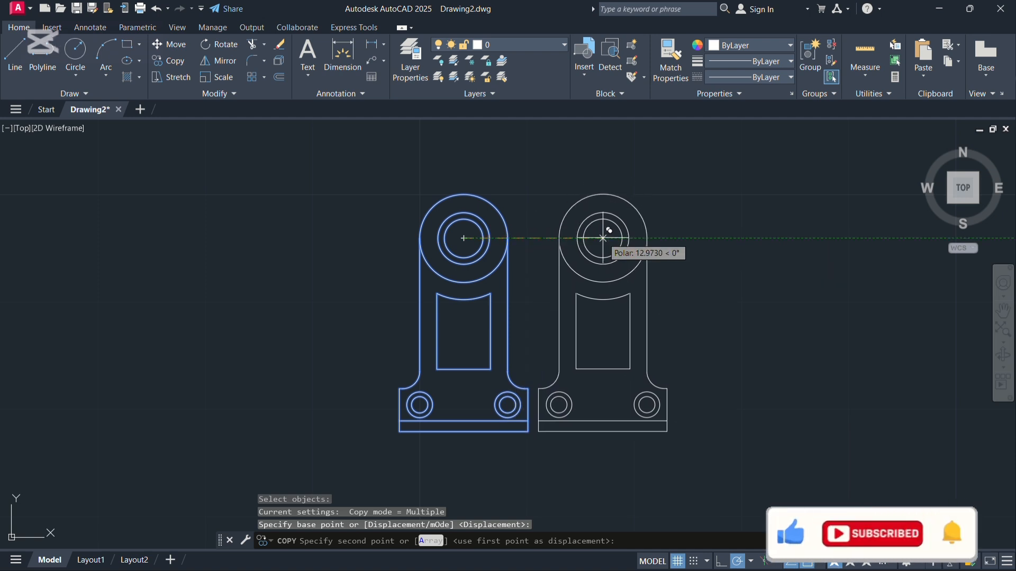
key(Escape)
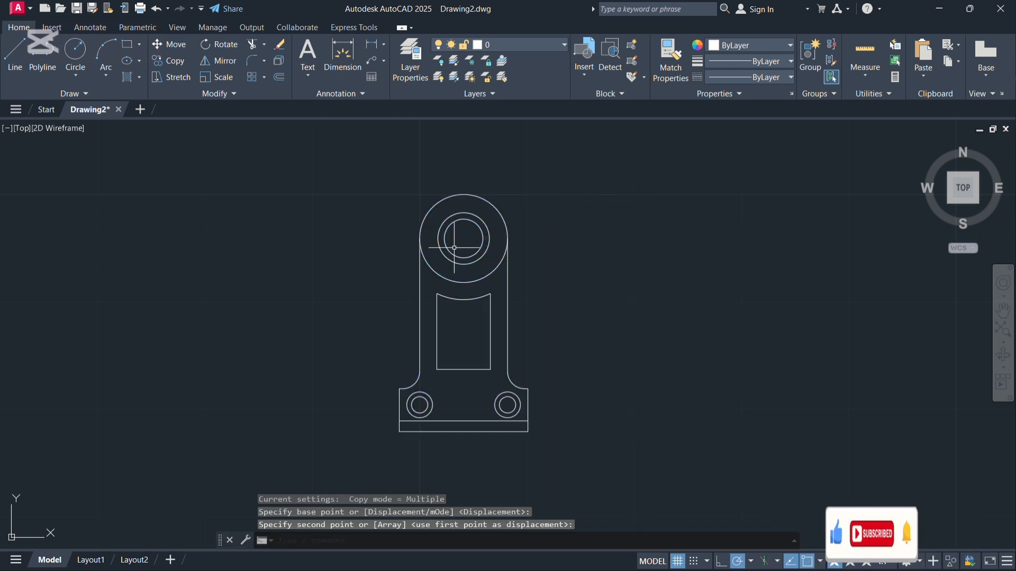
- Copy the whole bracket from its upper circle centre, placing one copy level on the left and another about 21.56 units to the right
click(175, 62)
click(570, 465)
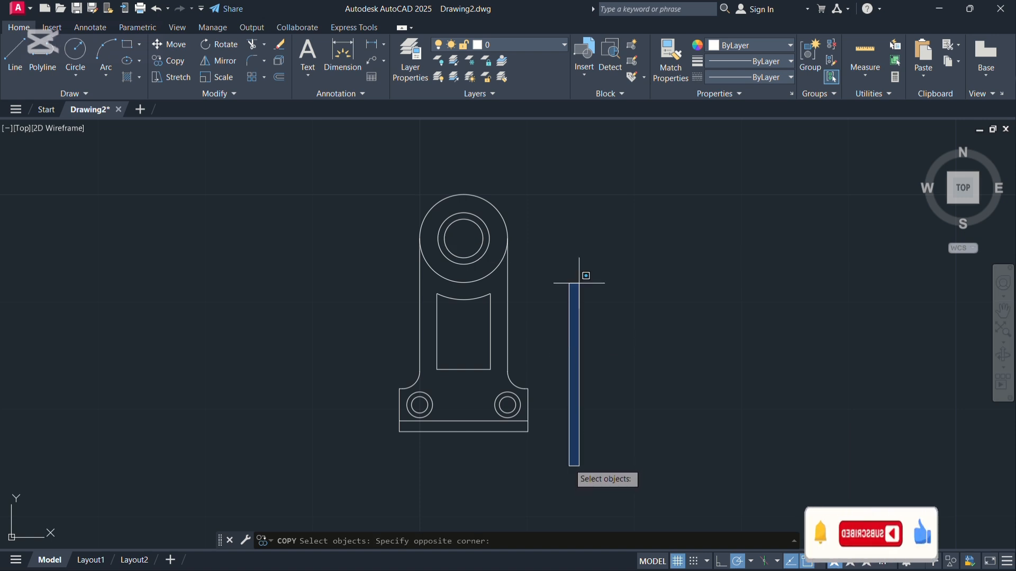
mouse_move(579, 283)
mouse_down()
mouse_move(352, 272)
mouse_move(594, 390)
mouse_move(571, 460)
mouse_up()
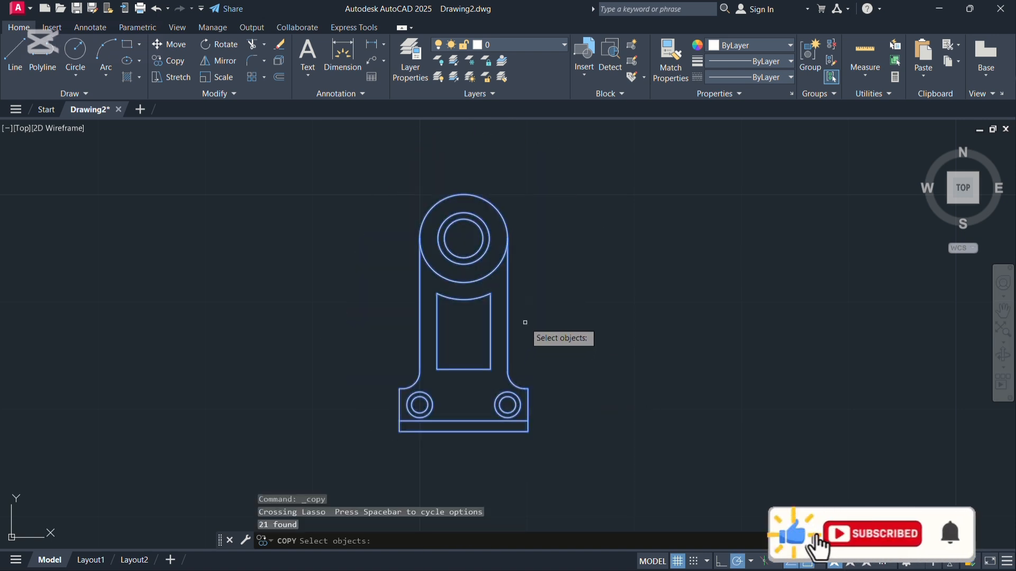
key(Return)
click(463, 239)
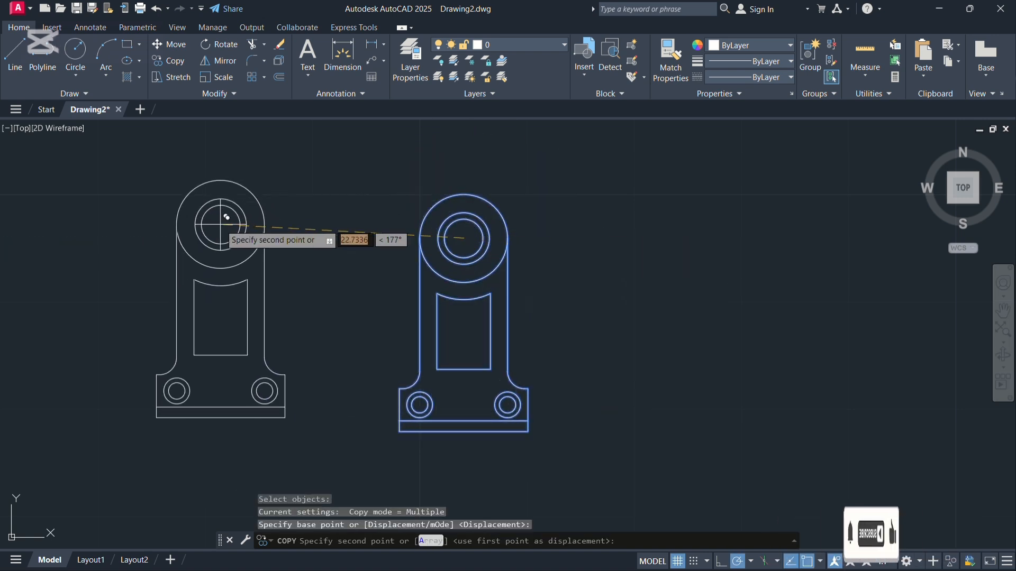
click(220, 237)
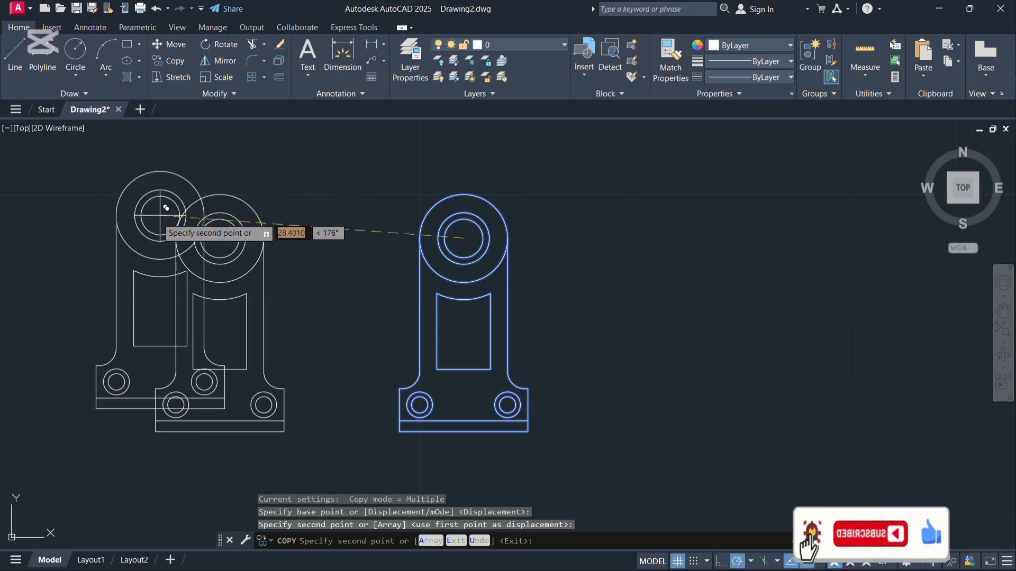
click(695, 238)
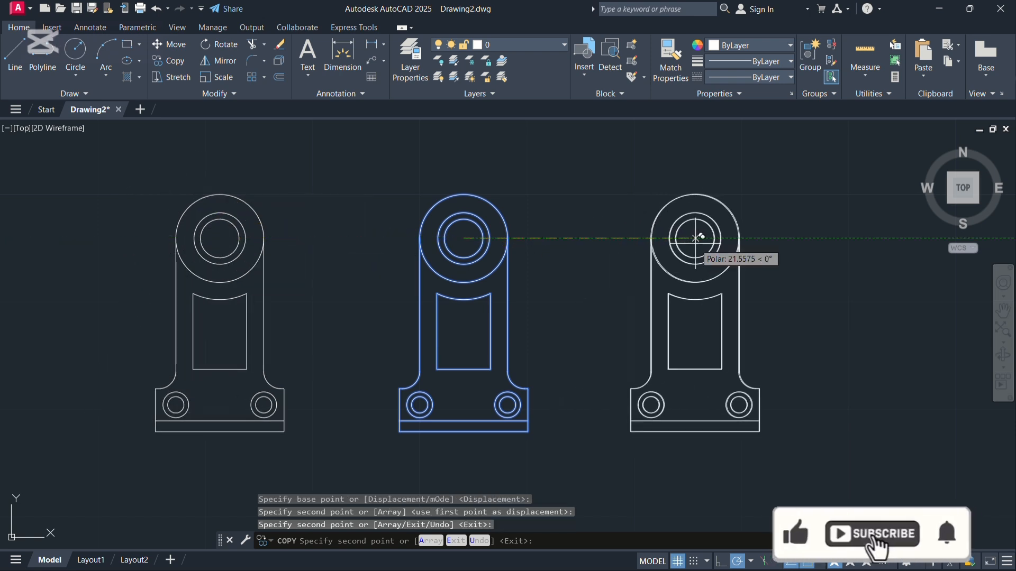
key(Return)
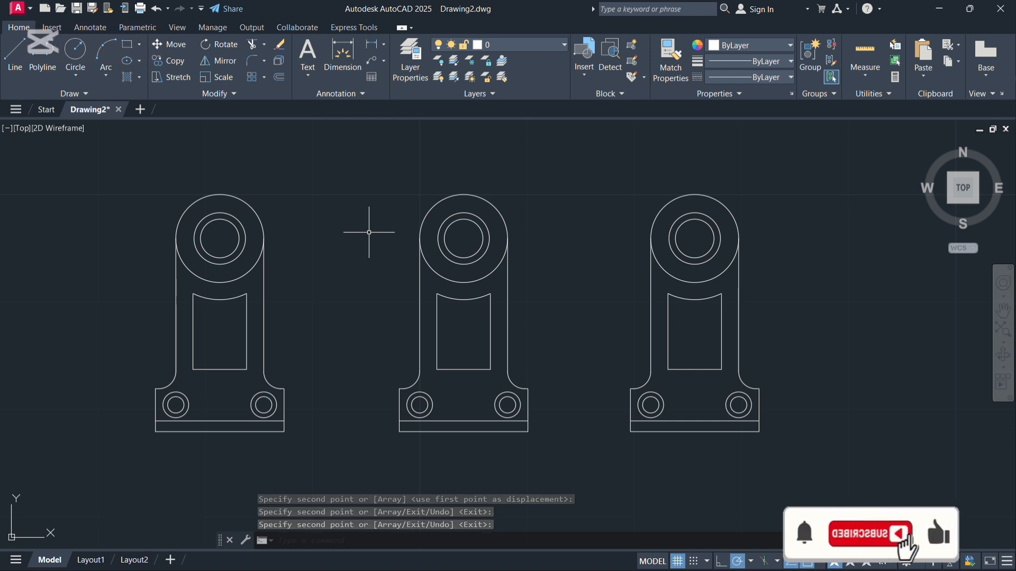
- Use Stretch on the left bracket's middle concentric circle to shift it about 9 units left, outside the bracket
click(174, 77)
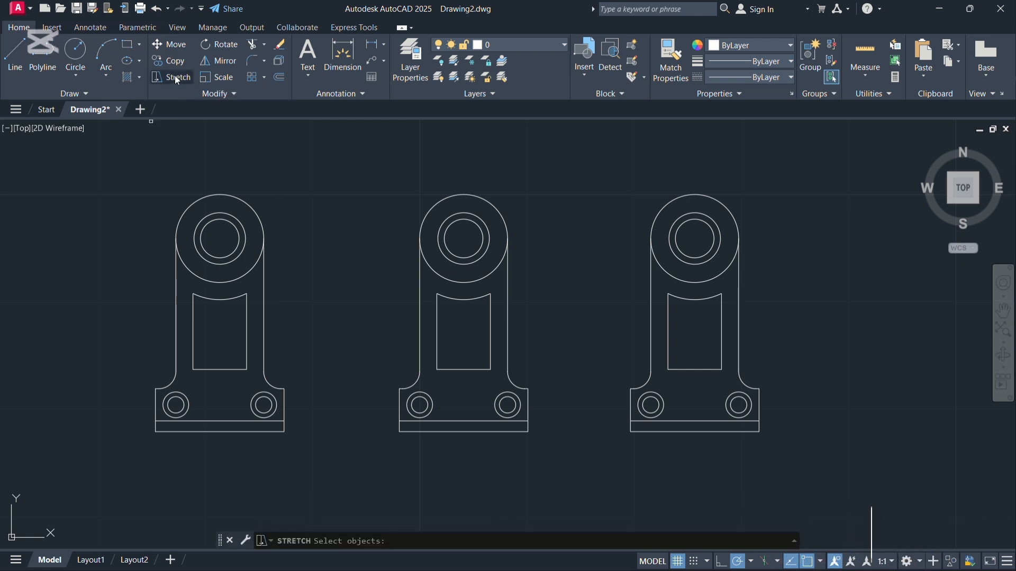
click(196, 244)
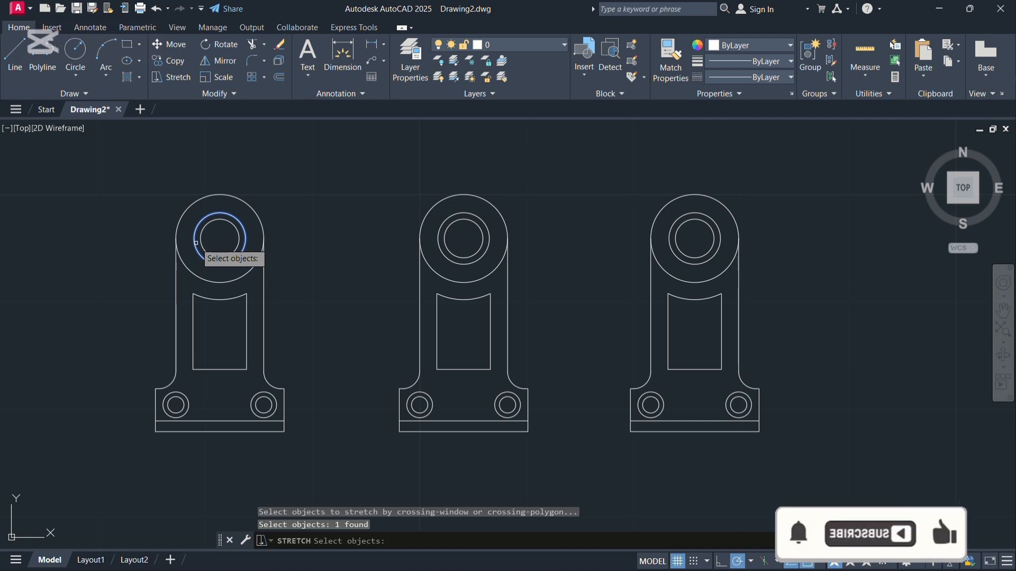
key(Return)
click(220, 239)
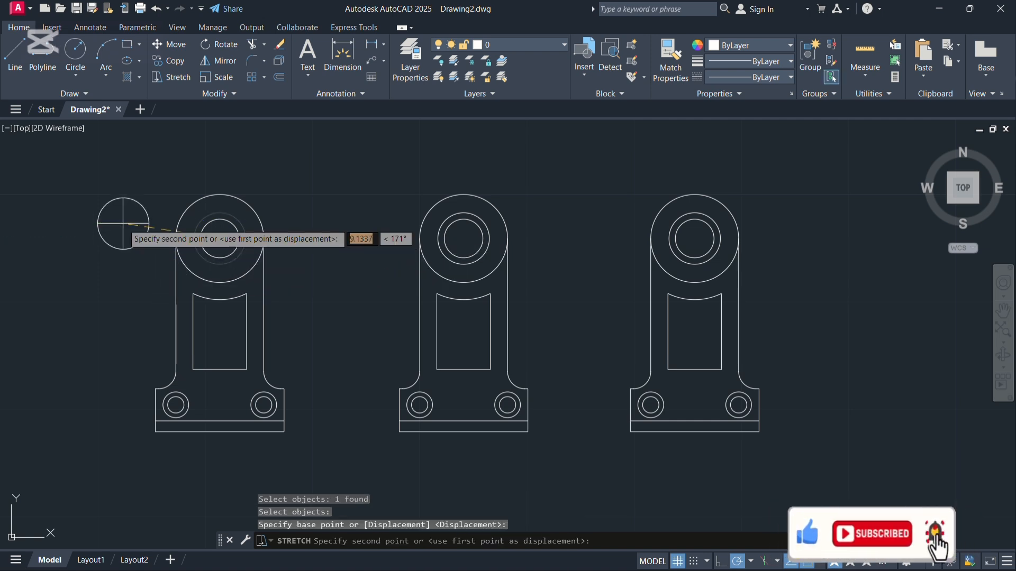
click(124, 239)
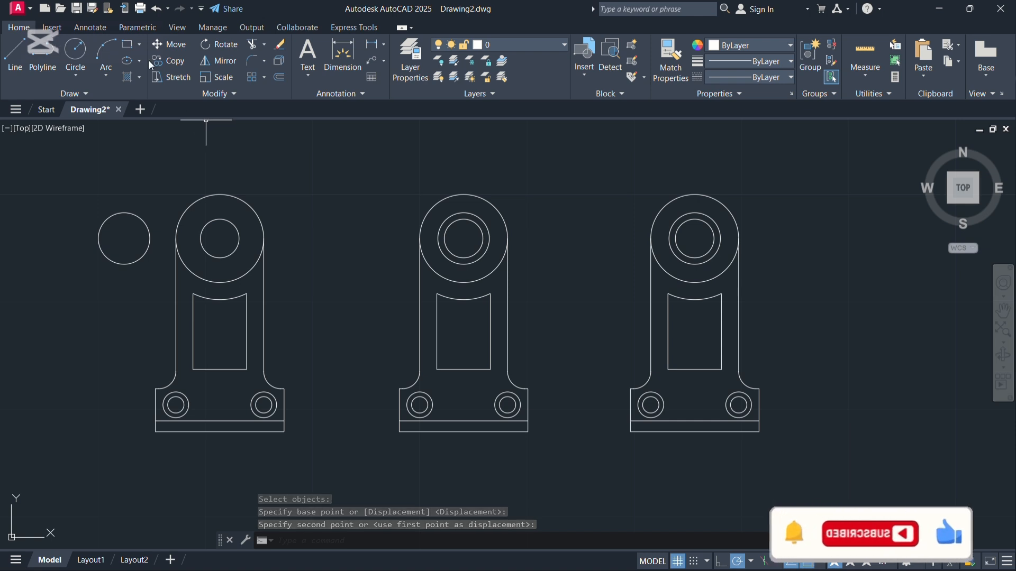
- Use Stretch on the middle bracket's innermost upper circle to shift it about 7.95 units left from its centre
click(168, 80)
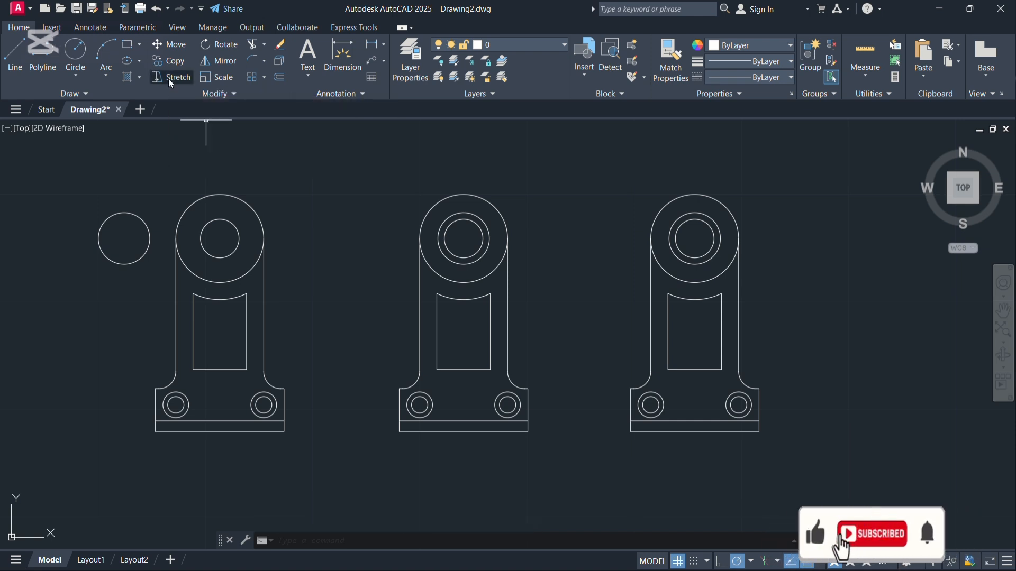
click(448, 247)
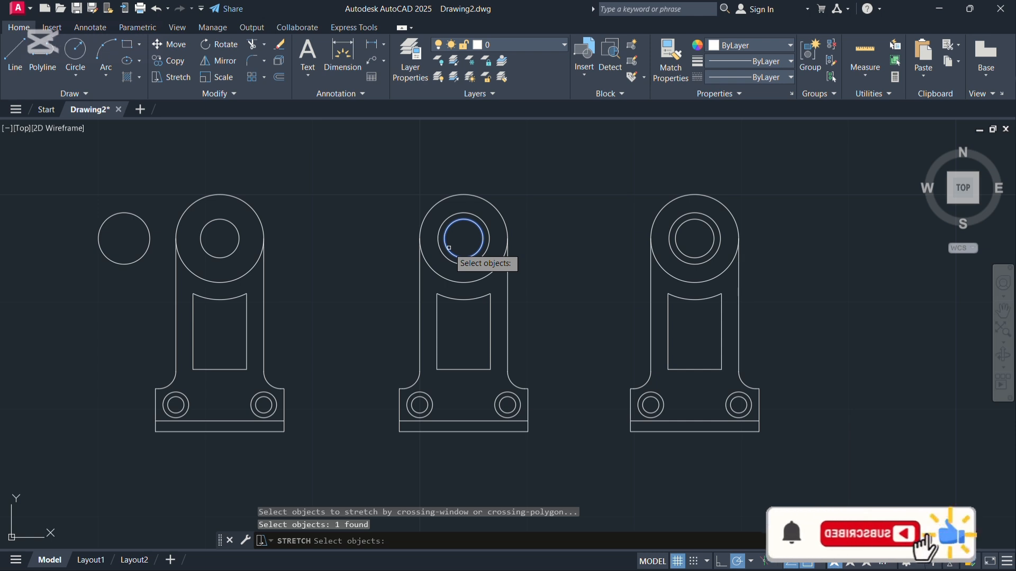
key(Return)
click(463, 238)
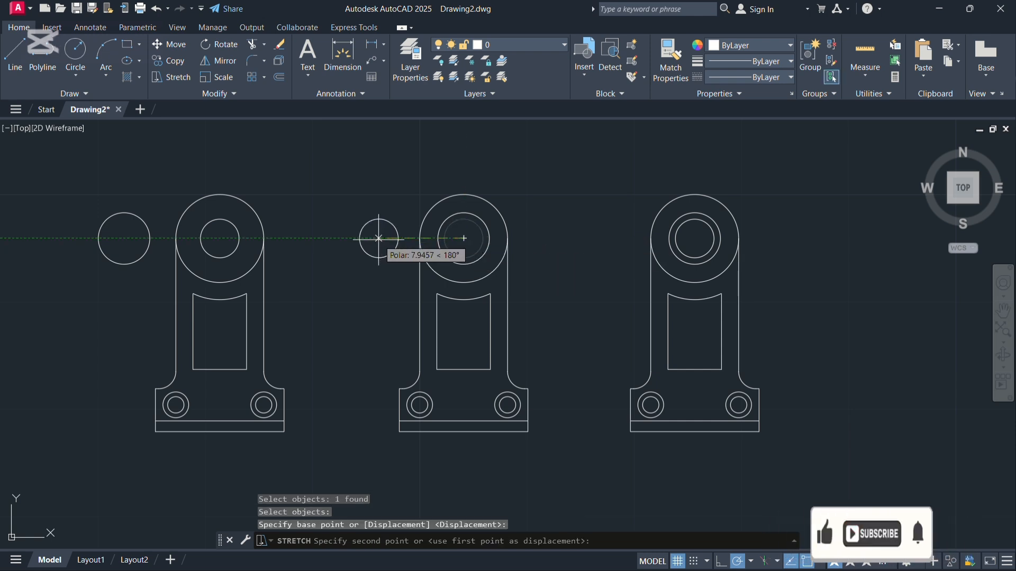
click(378, 239)
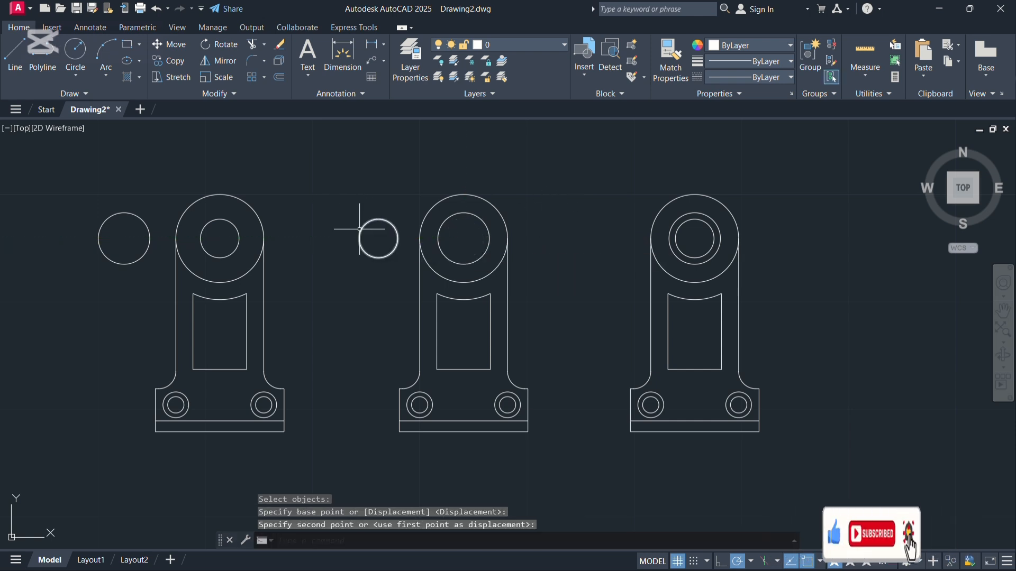
- Rotate the left bracket's upper circles, right edge with fillet, and window arc and right side by about 291° around the upper circle centre
click(218, 49)
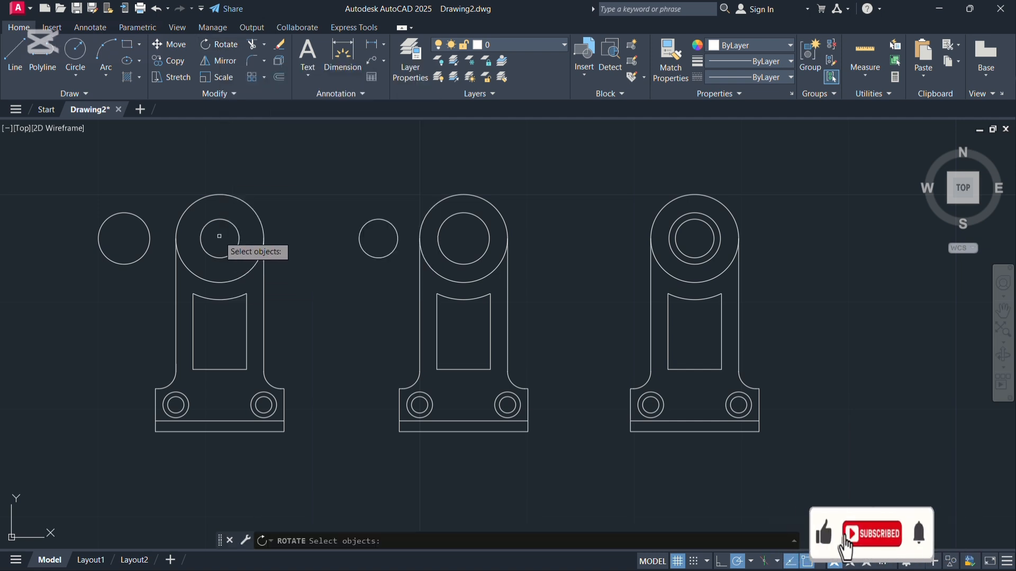
mouse_move(328, 462)
mouse_down()
mouse_move(281, 198)
mouse_move(189, 165)
mouse_move(163, 268)
mouse_move(158, 445)
mouse_move(160, 392)
mouse_move(216, 491)
mouse_move(42, 440)
mouse_move(132, 401)
mouse_move(351, 461)
mouse_move(55, 395)
mouse_move(180, 349)
mouse_up()
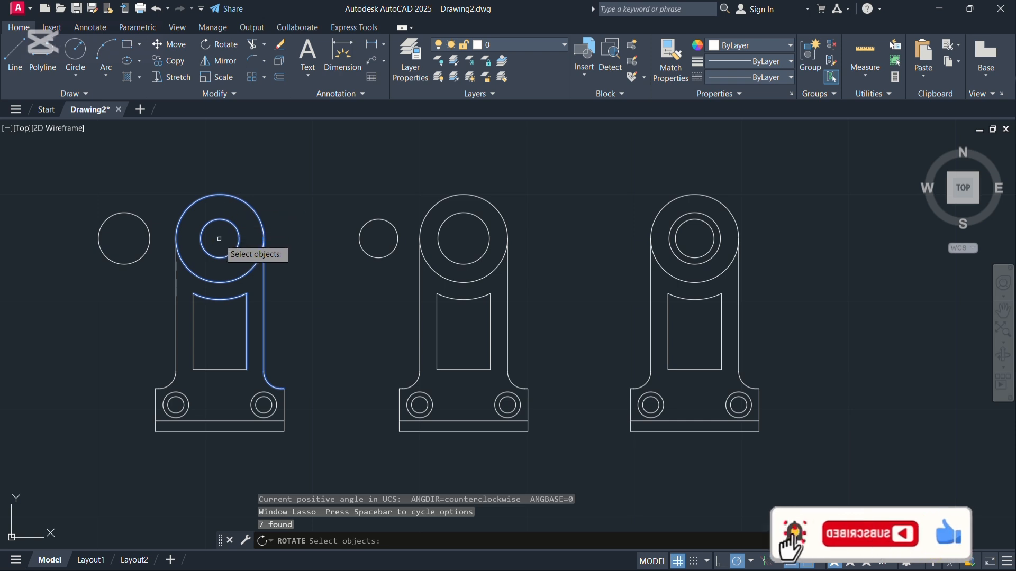
key(Return)
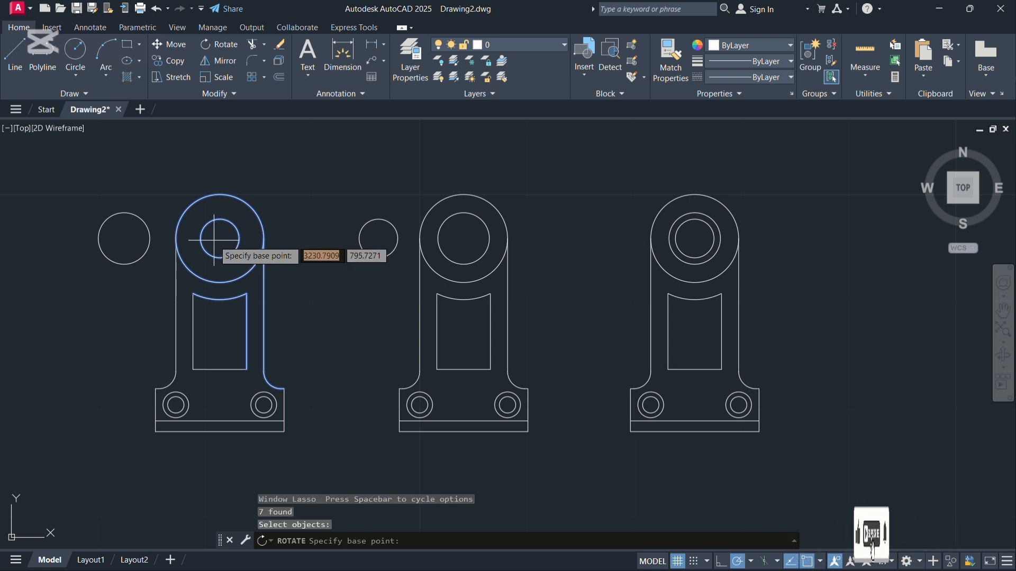
click(219, 239)
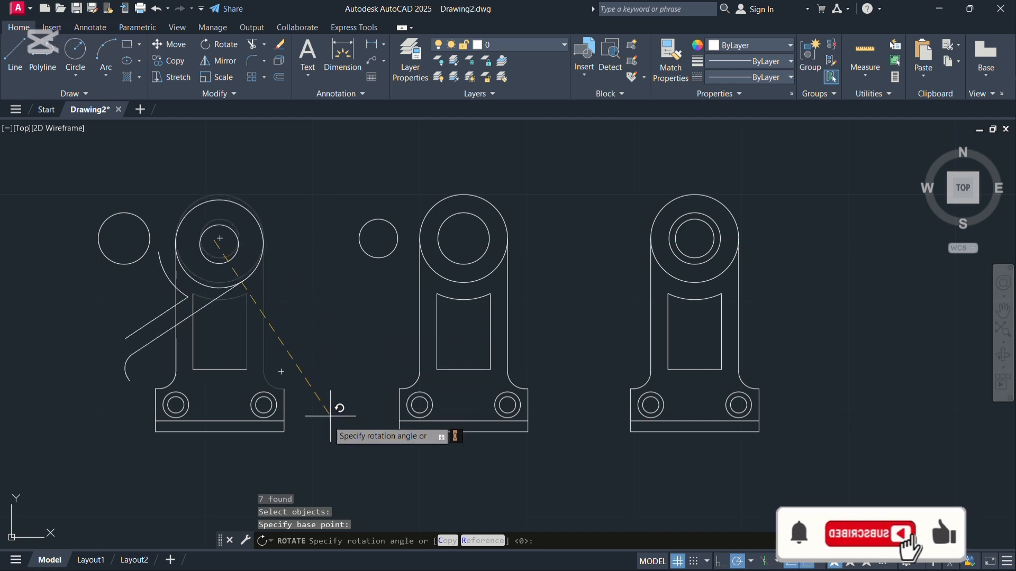
click(273, 449)
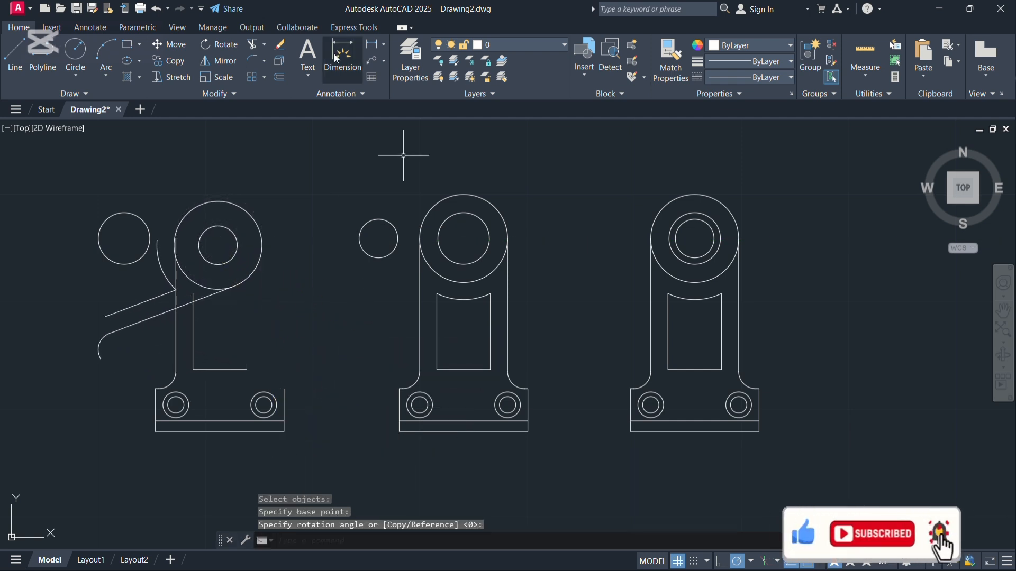
- Rotate the left bracket's base, holes and remaining lines and arcs counterclockwise around the centre of the lower-right hole, leaving out the upper circles
click(224, 47)
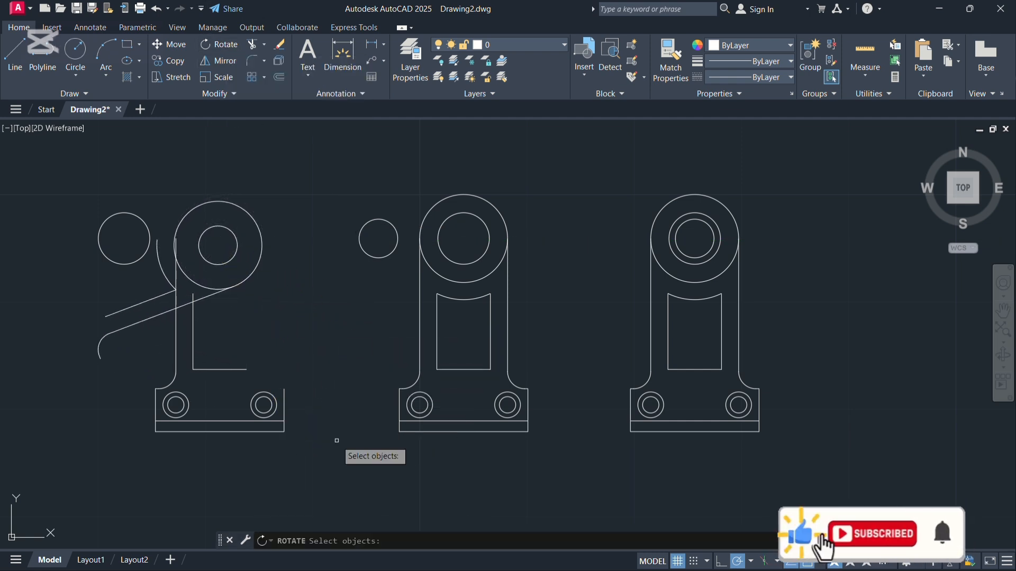
mouse_move(336, 441)
mouse_down()
mouse_move(68, 290)
mouse_move(215, 506)
mouse_move(286, 437)
mouse_up()
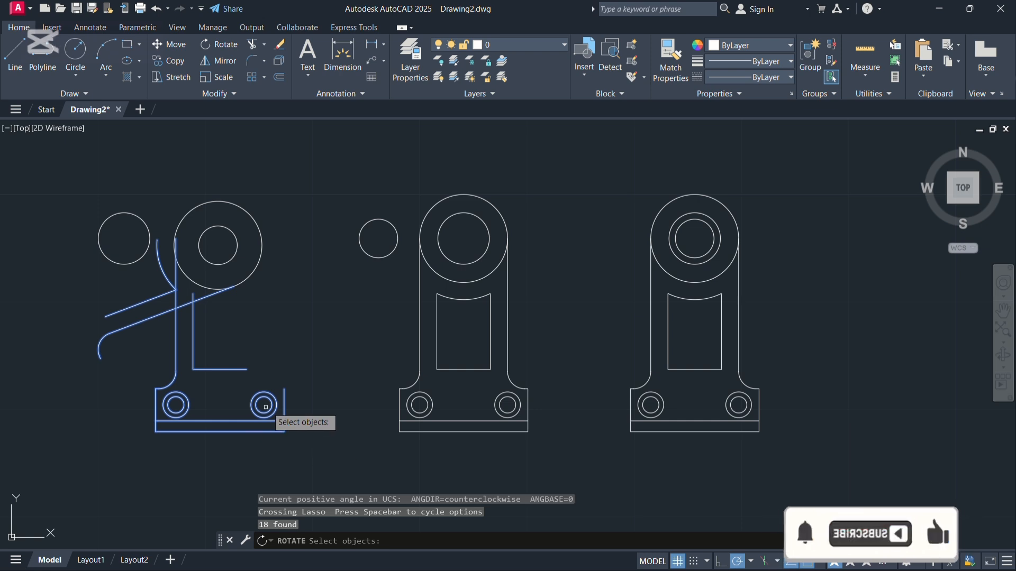
key(Return)
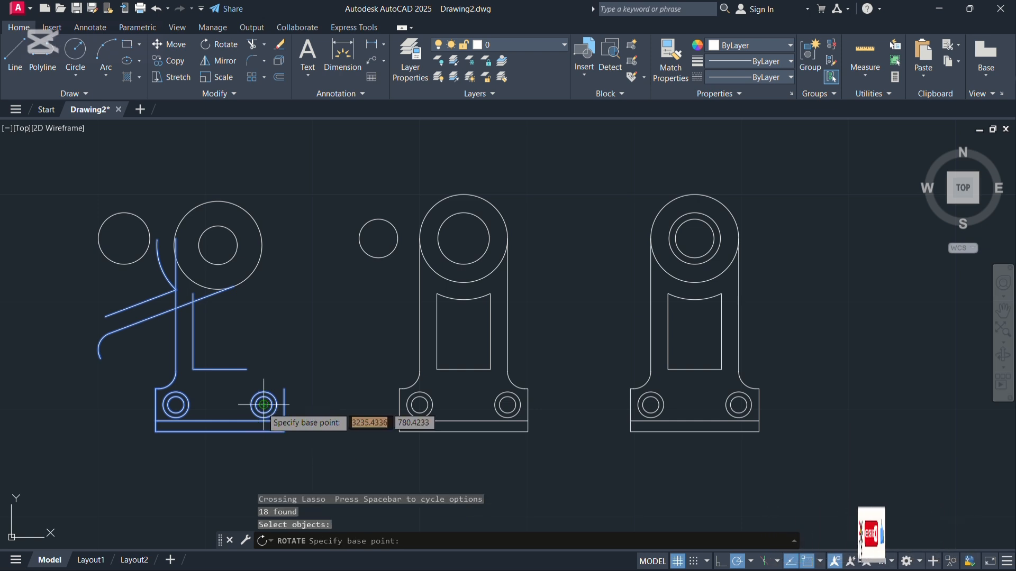
click(264, 405)
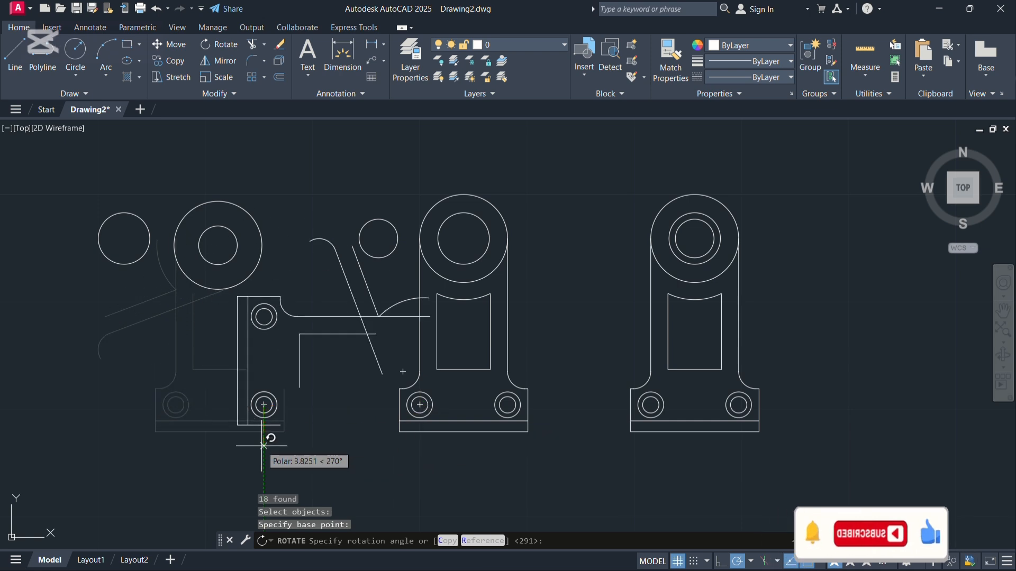
click(358, 352)
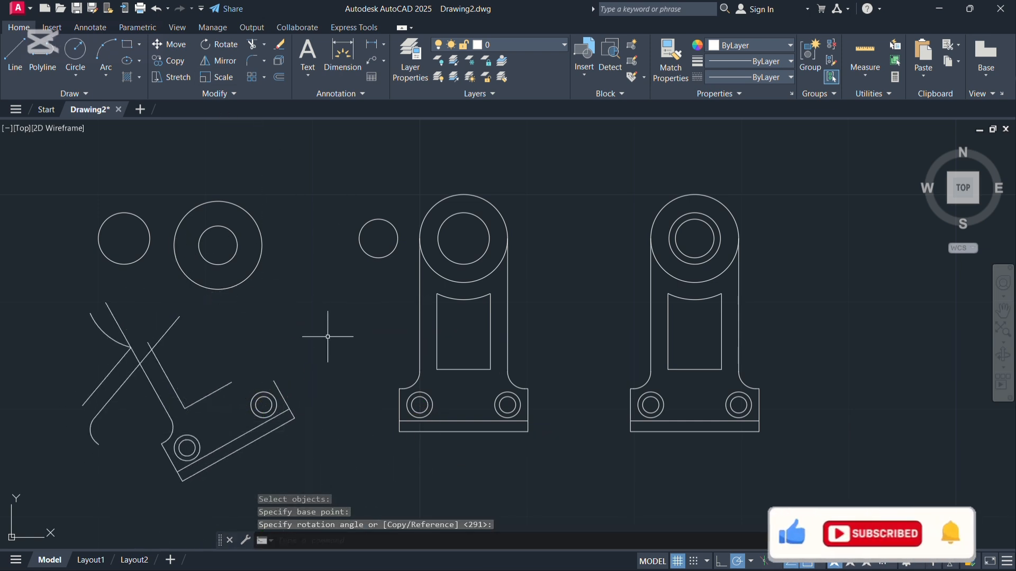
- Mirror the whole right bracket about a horizontal line through its upper circle centre, keeping the source objects
middle_drag(331, 324, 140, 301)
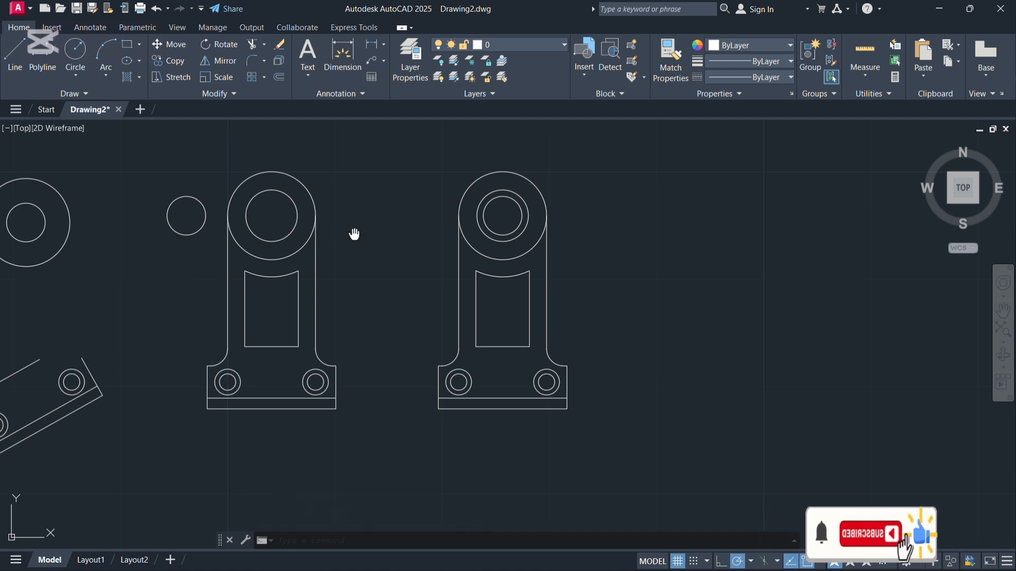
middle_drag(355, 234, 330, 304)
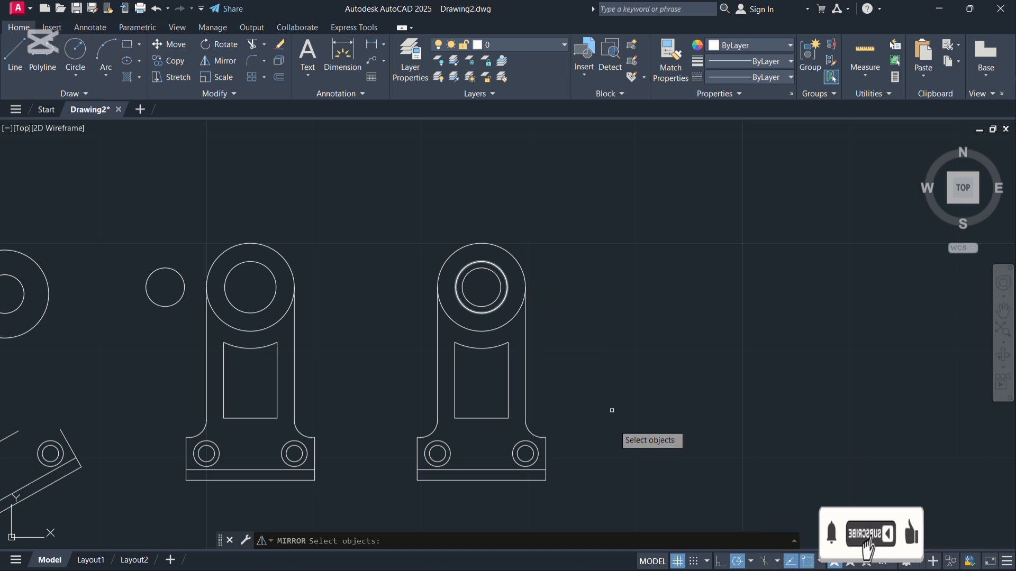
mouse_move(608, 510)
mouse_down()
mouse_move(578, 351)
mouse_move(483, 227)
mouse_move(374, 374)
mouse_move(498, 513)
mouse_up()
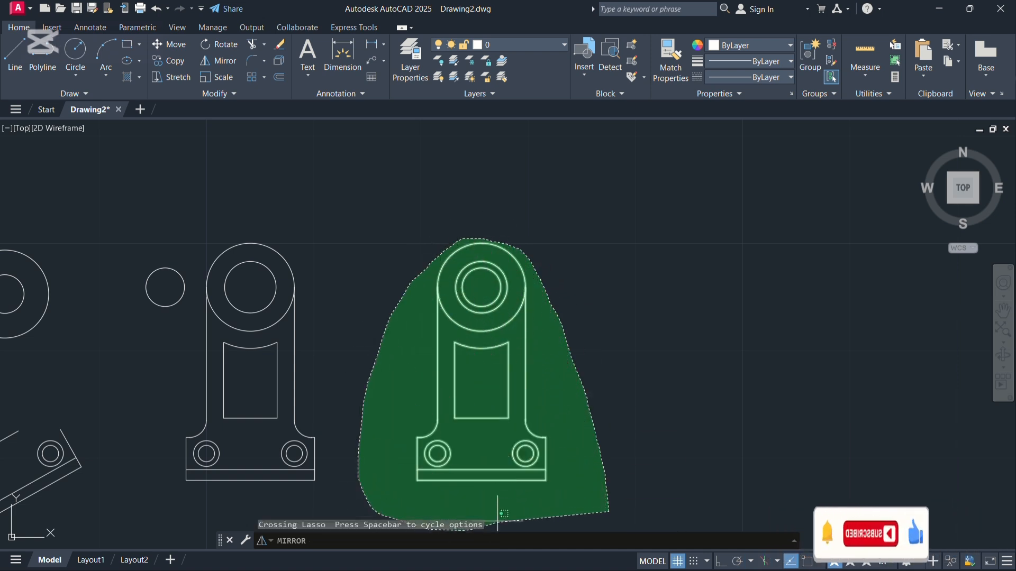
drag(607, 508, 609, 511)
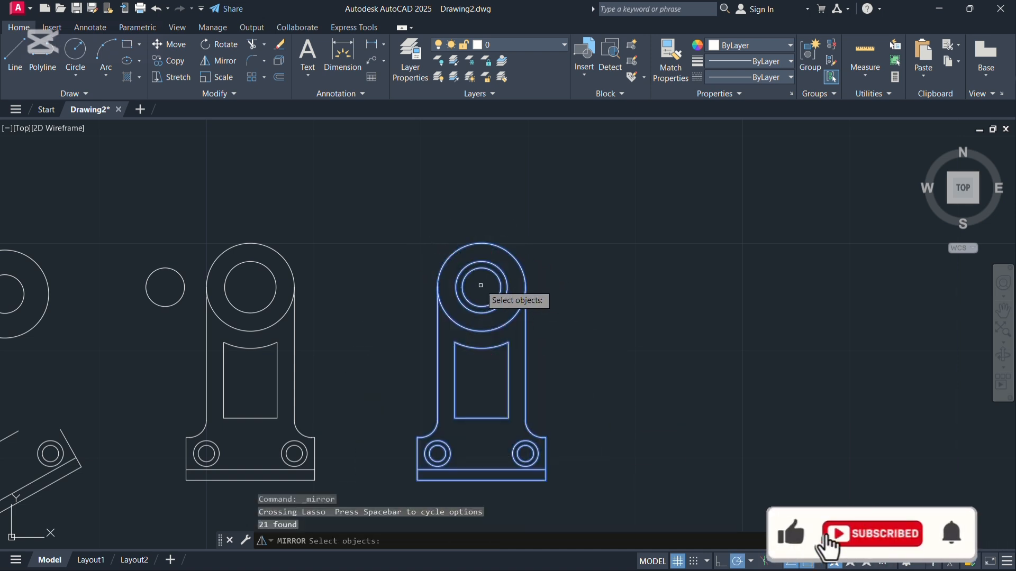
key(Return)
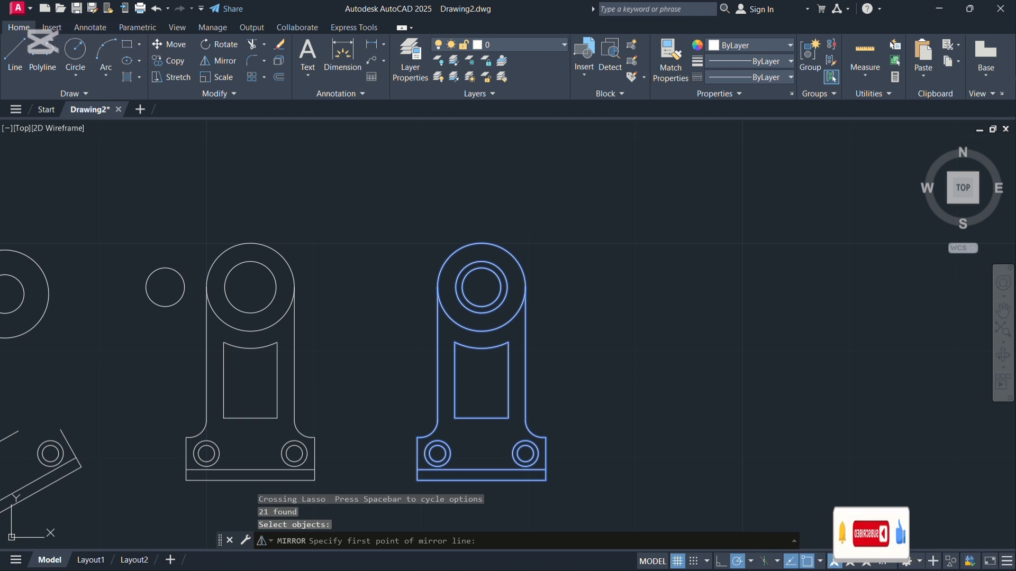
click(481, 288)
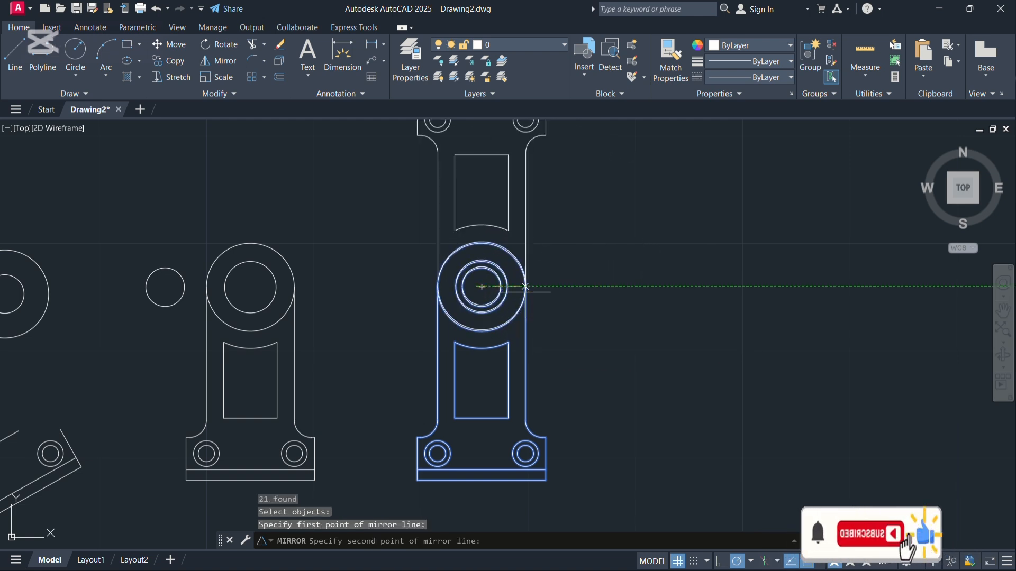
click(507, 287)
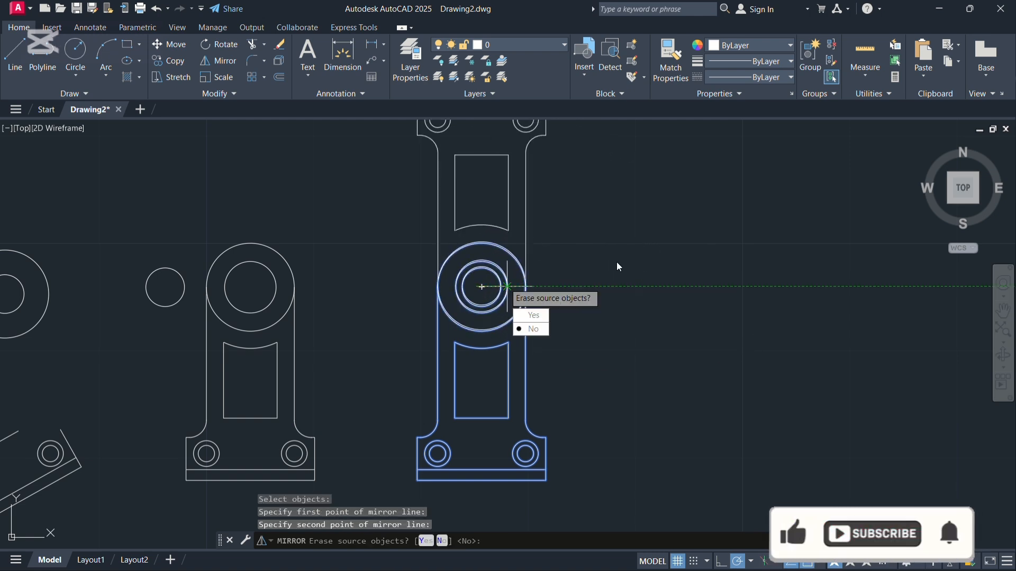
key(Return)
drag(632, 264, 630, 277)
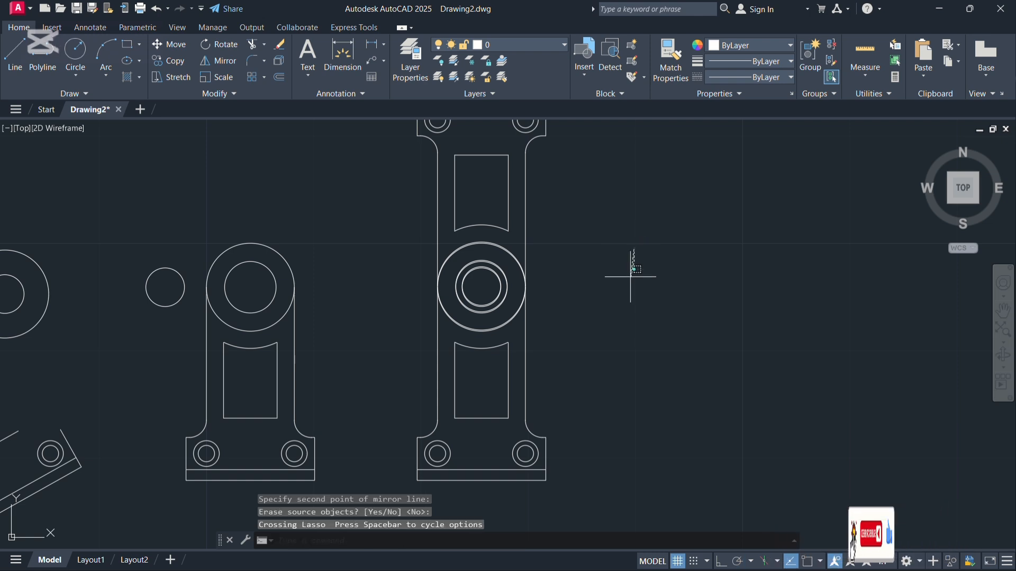
click(630, 272)
middle_drag(601, 250, 596, 303)
scroll(597, 303, down, 3)
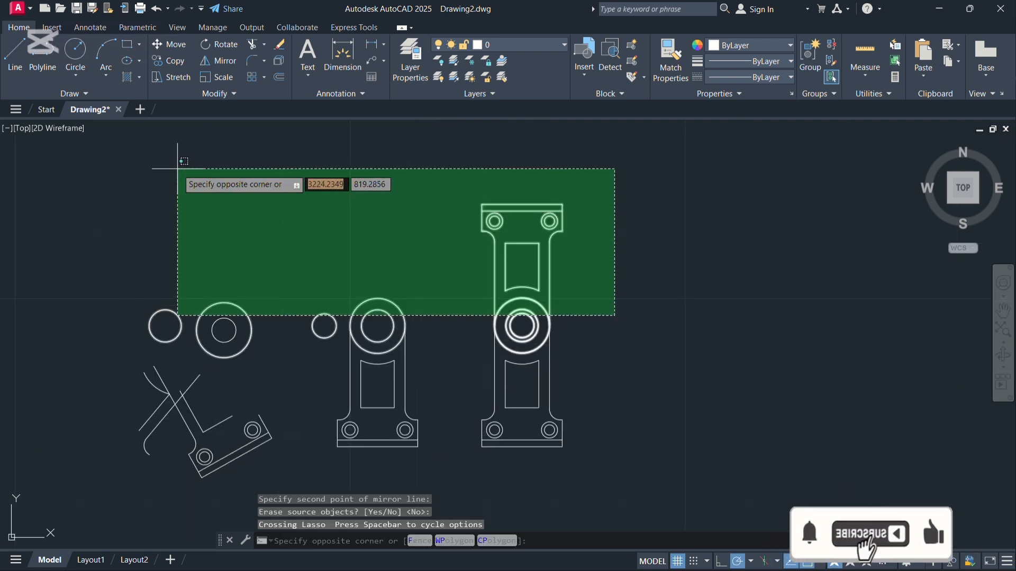
click(159, 166)
click(708, 302)
key(Escape)
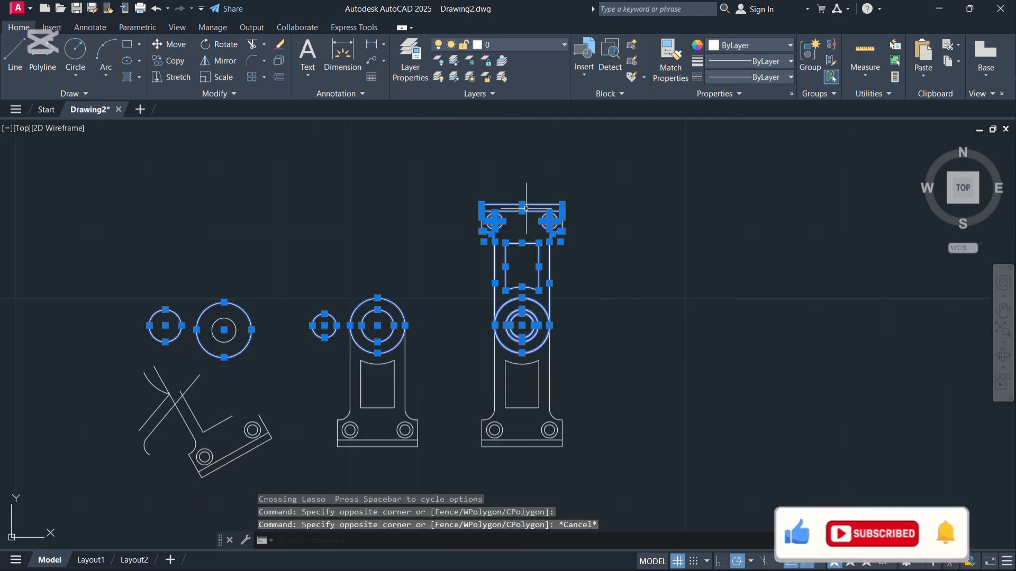
key(Escape)
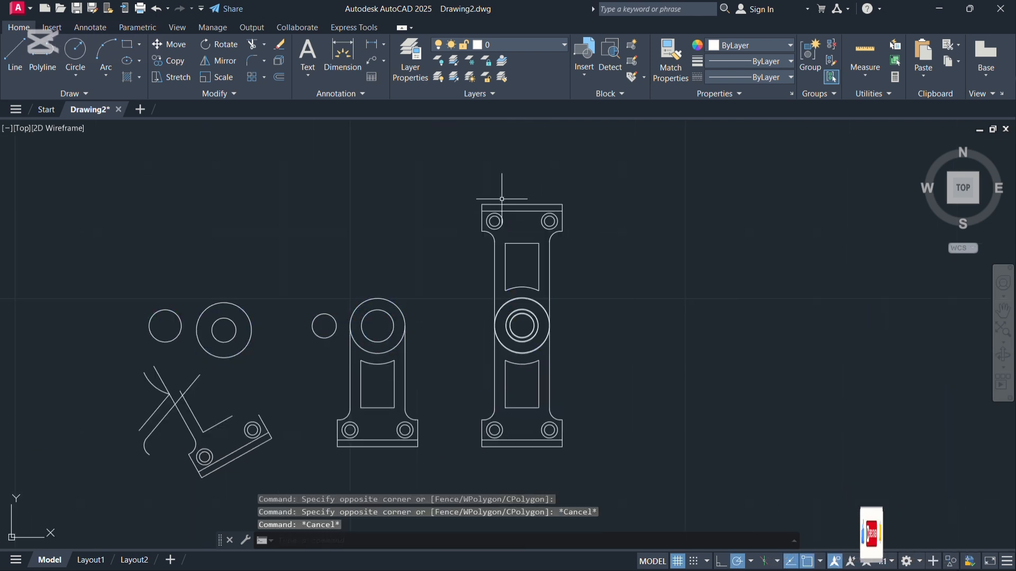
- Mirror the double right bracket about a slanted line at about 303° through its common circle centre, keeping the source objects
click(209, 57)
mouse_move(639, 469)
mouse_down()
mouse_move(592, 219)
mouse_move(496, 192)
mouse_move(461, 403)
mouse_move(474, 444)
mouse_up()
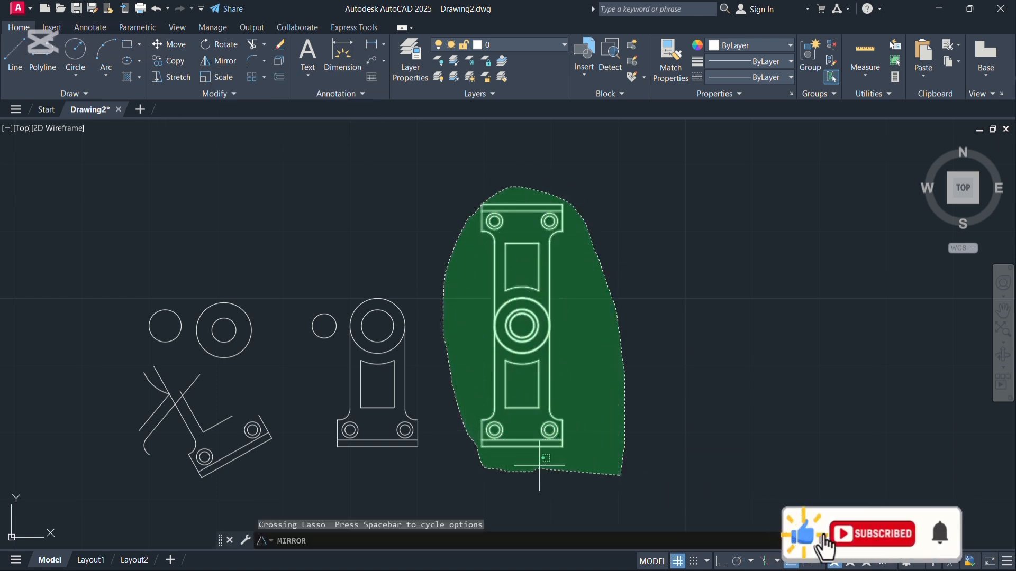
drag(539, 465, 544, 468)
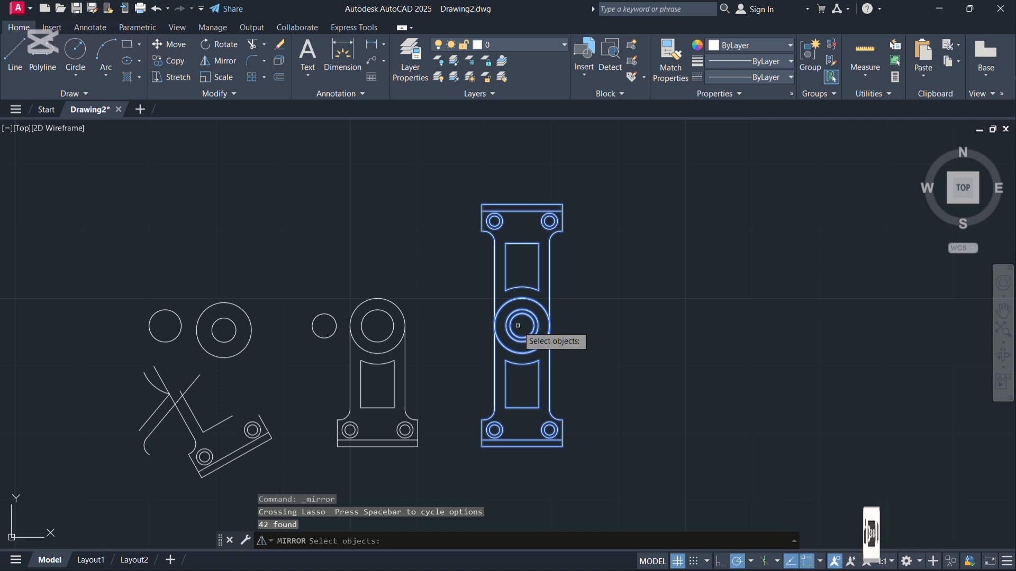
key(Return)
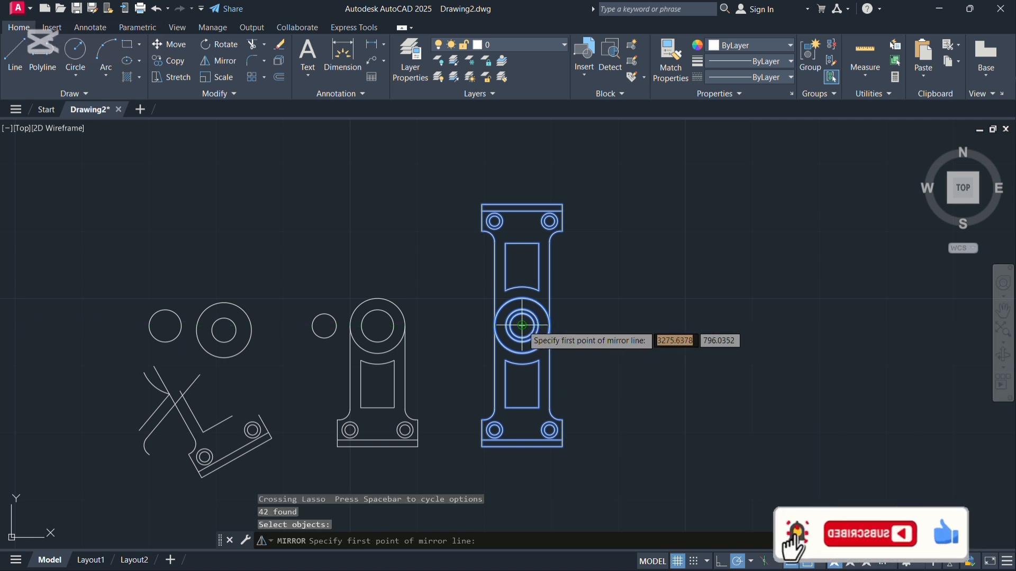
click(521, 323)
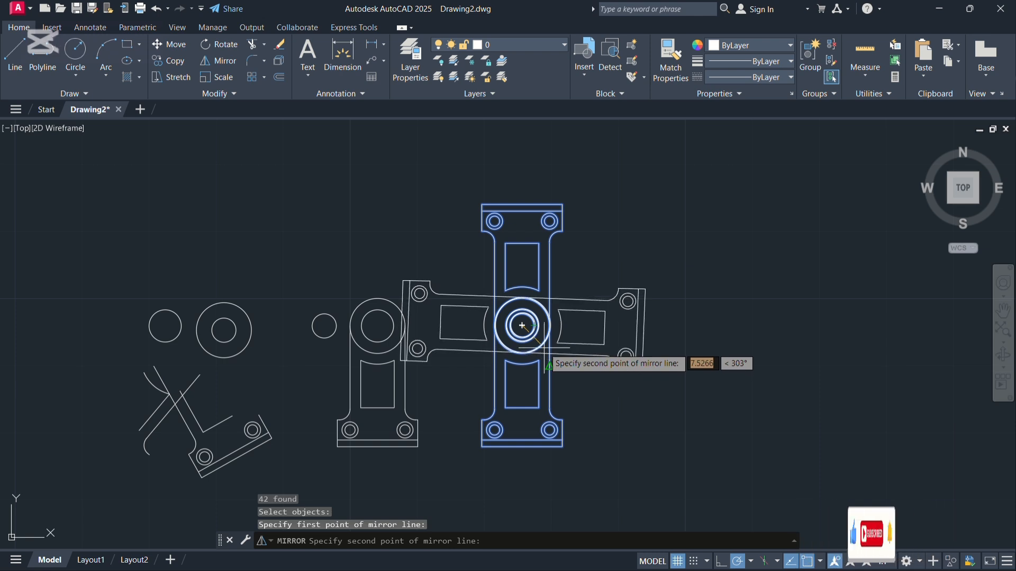
click(545, 349)
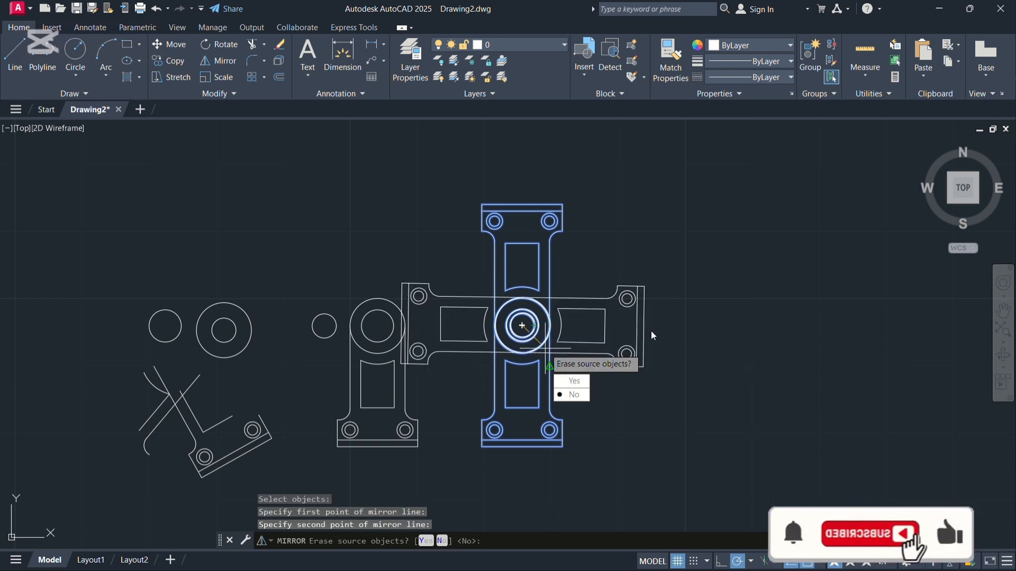
key(Return)
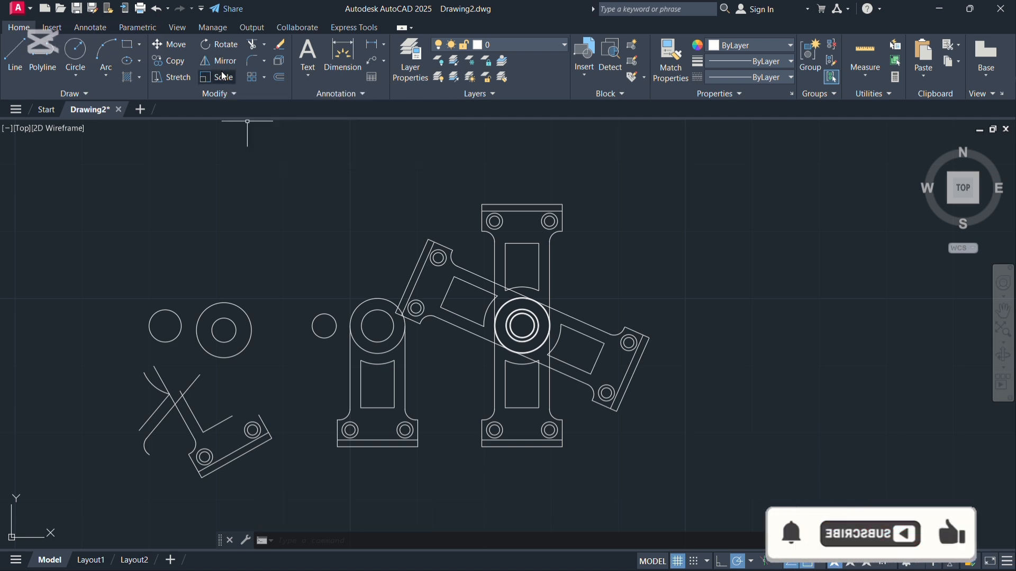
- Scale up all objects in the drawing, using the double bracket's common circle centre as the base point and picking the factor freehand
mouse_move(726, 412)
mouse_down()
mouse_move(567, 158)
mouse_move(144, 154)
mouse_move(227, 465)
mouse_move(467, 502)
mouse_move(529, 474)
mouse_up()
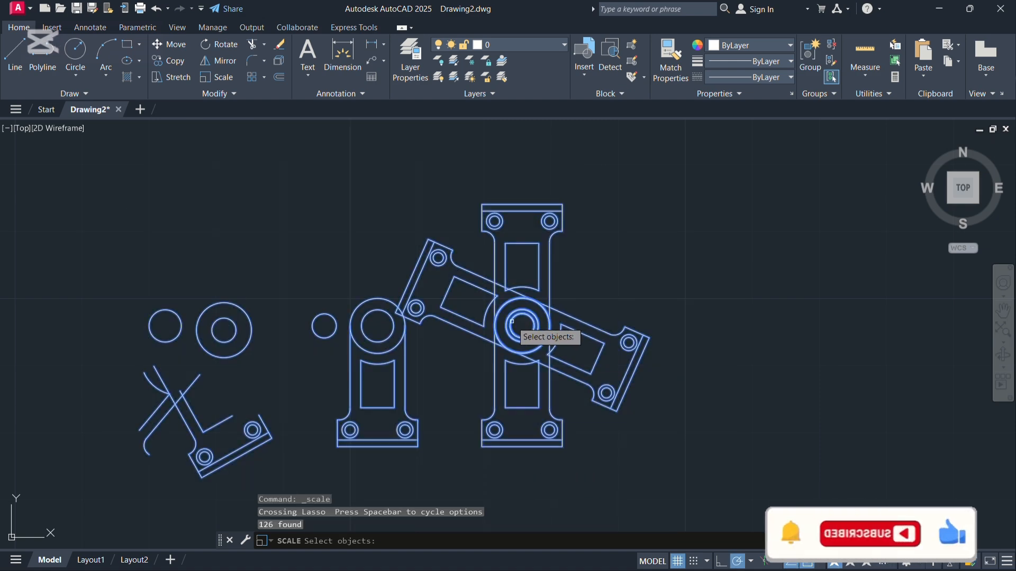
key(Return)
click(522, 325)
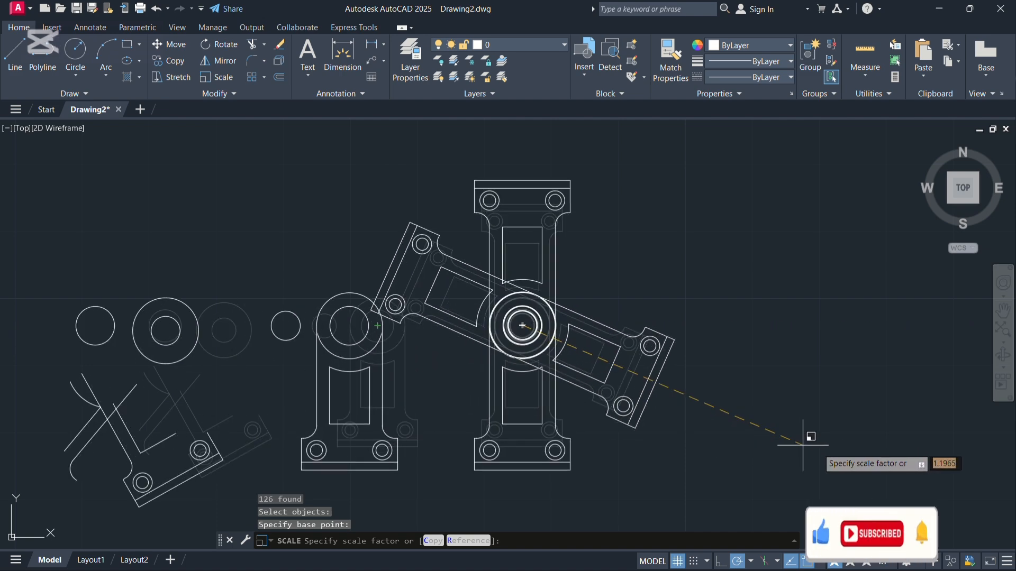
click(938, 421)
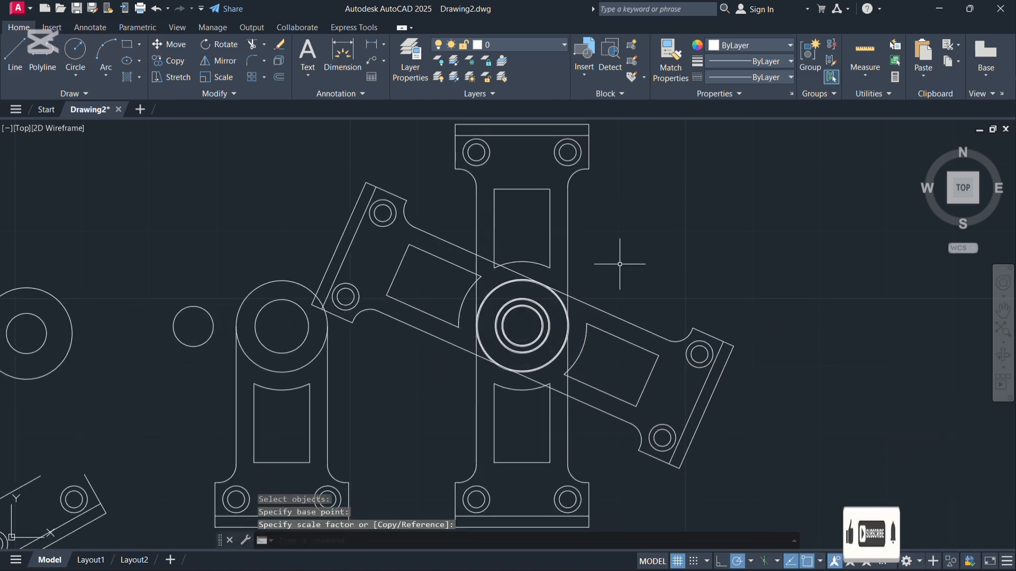
- Use Trim to remove the left bracket's detached concentric circles and most of the rotated base's lines, arcs and holes
mouse_move(619, 264)
middle_down()
mouse_move(608, 283)
mouse_move(606, 232)
mouse_move(807, 238)
mouse_move(841, 211)
mouse_move(741, 306)
mouse_move(748, 318)
middle_up()
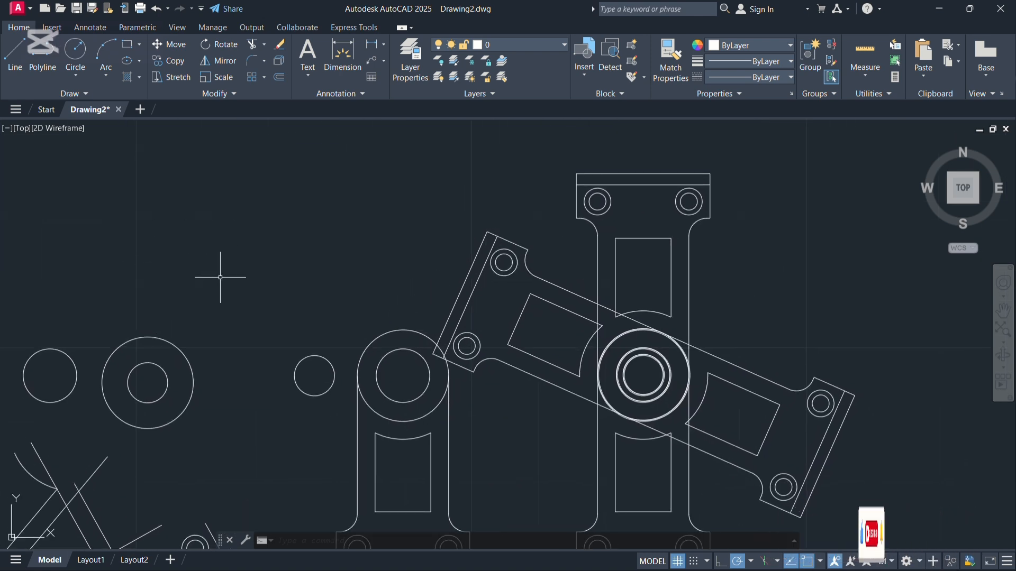
click(255, 40)
mouse_move(242, 258)
middle_down()
mouse_move(301, 129)
mouse_move(331, 123)
middle_up()
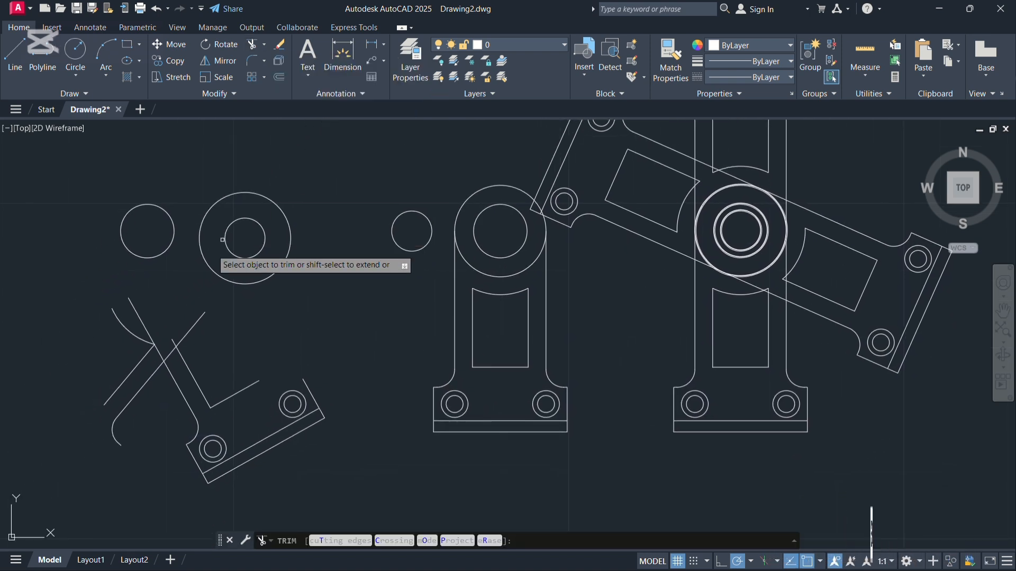
click(289, 223)
click(259, 224)
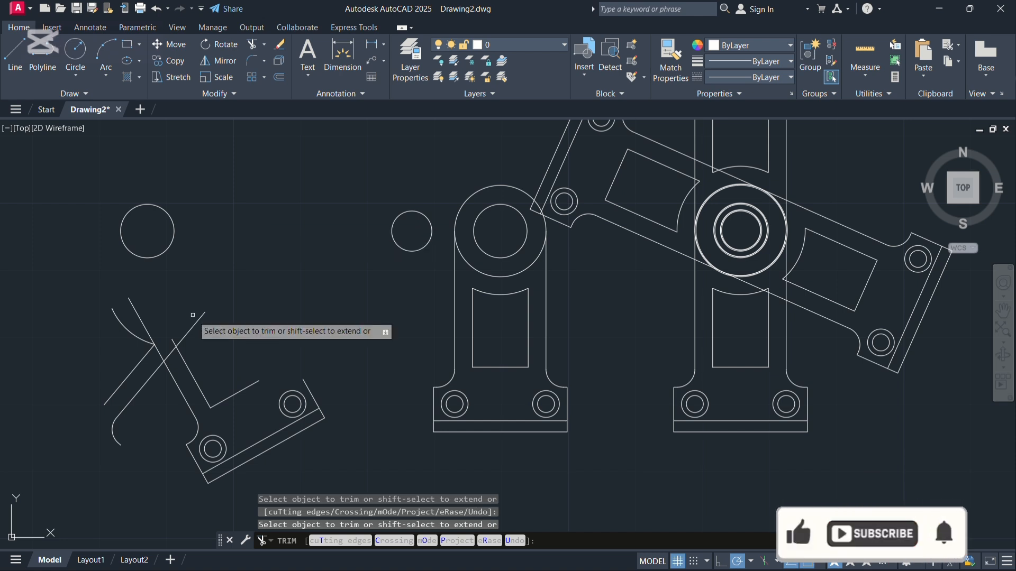
click(178, 340)
mouse_move(363, 458)
mouse_down()
mouse_move(277, 205)
mouse_move(68, 338)
mouse_move(241, 328)
mouse_move(227, 385)
mouse_move(197, 397)
mouse_move(287, 425)
mouse_move(212, 365)
mouse_move(79, 418)
mouse_move(103, 461)
mouse_move(151, 272)
mouse_move(156, 315)
mouse_up()
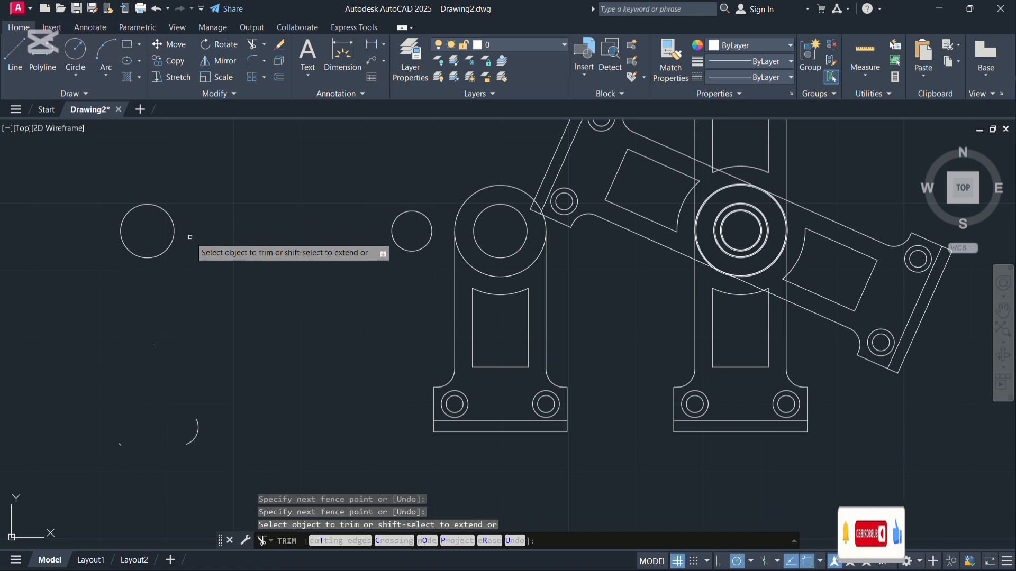
- Trim away the far-left single circle, the leftover fillet arc below it and the small circle beside the middle bracket
mouse_move(190, 236)
mouse_down()
mouse_move(105, 229)
mouse_move(102, 239)
mouse_up()
drag(216, 437, 169, 401)
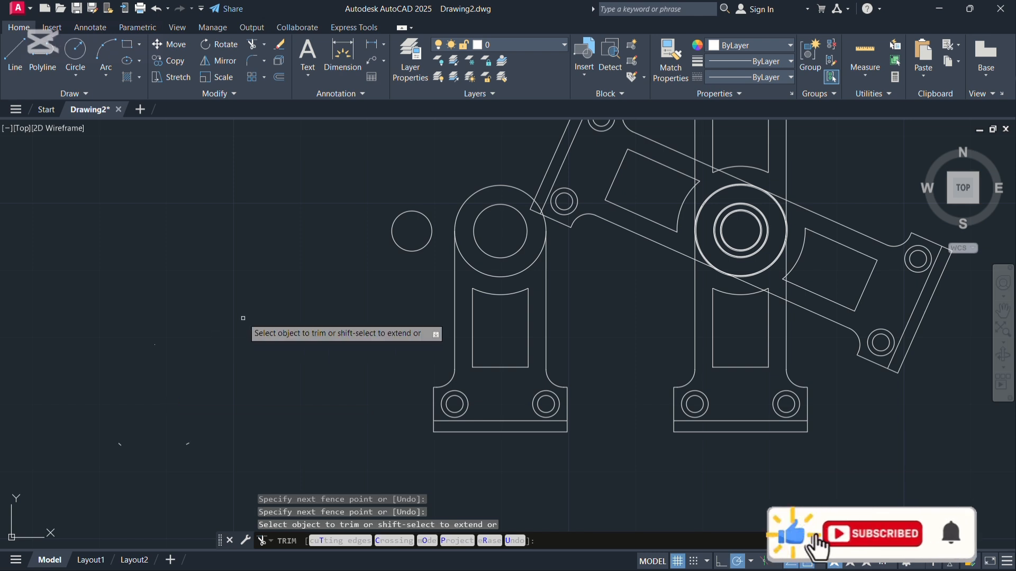
middle_drag(260, 363, 144, 412)
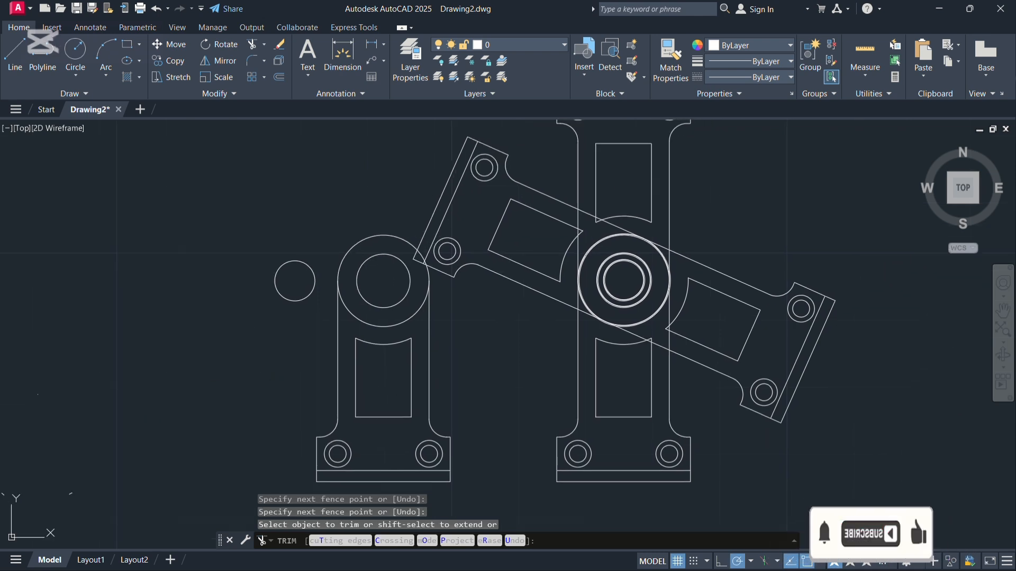
click(288, 263)
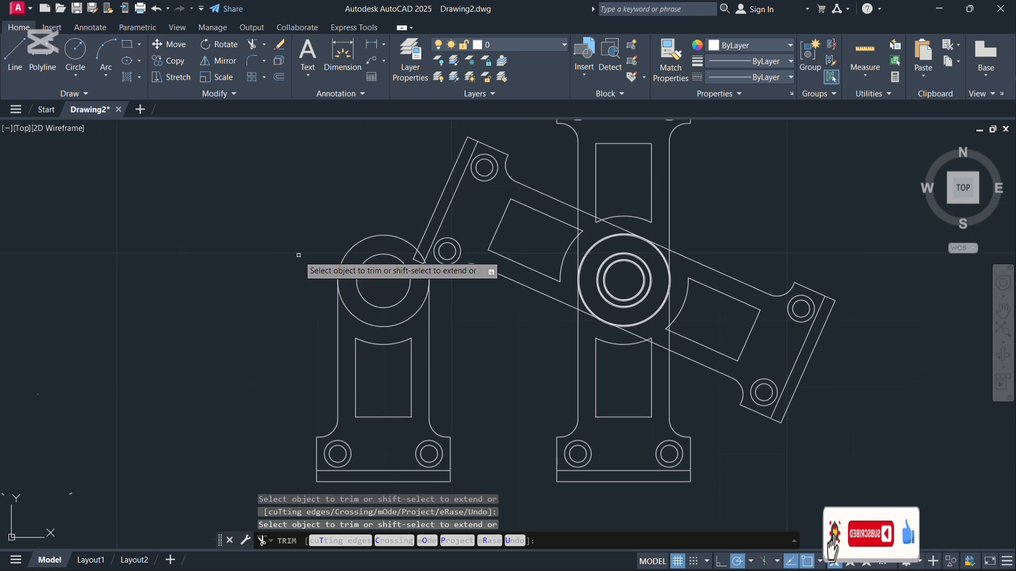
key(Escape)
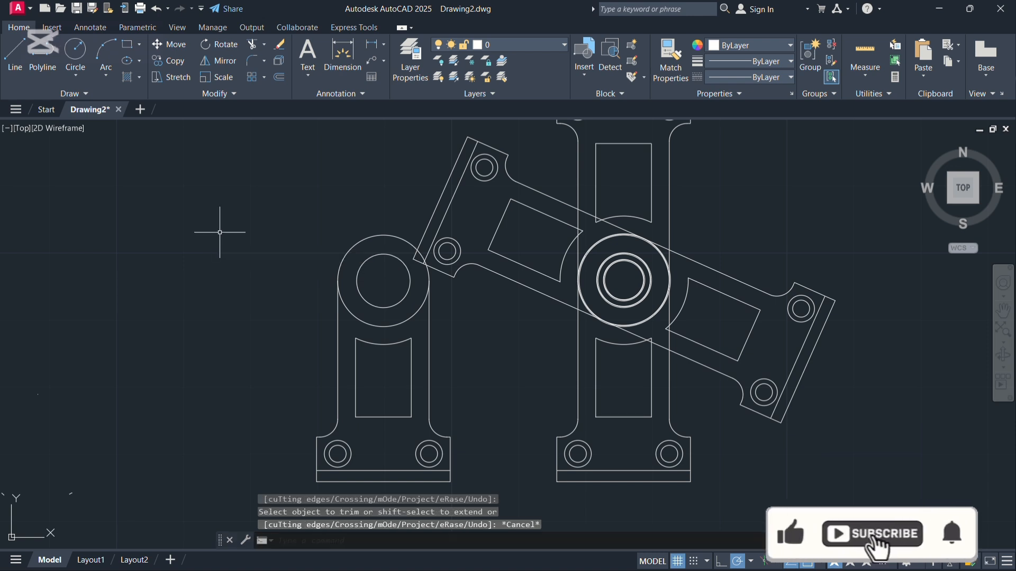
- Fillet the corner between the middle bracket base's left edge and the inner horizontal line above its bottom edge
middle_drag(269, 260, 240, 180)
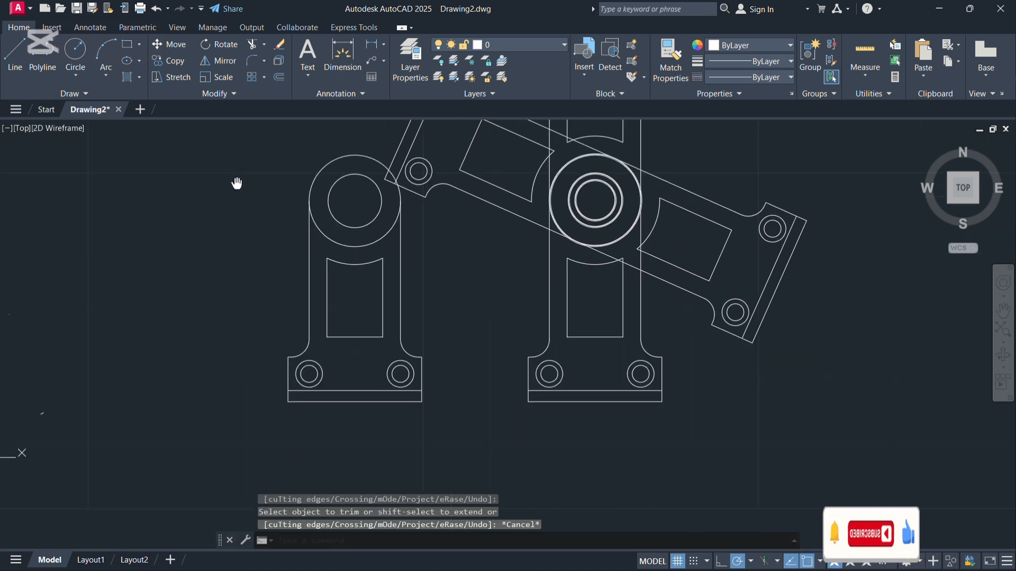
click(252, 64)
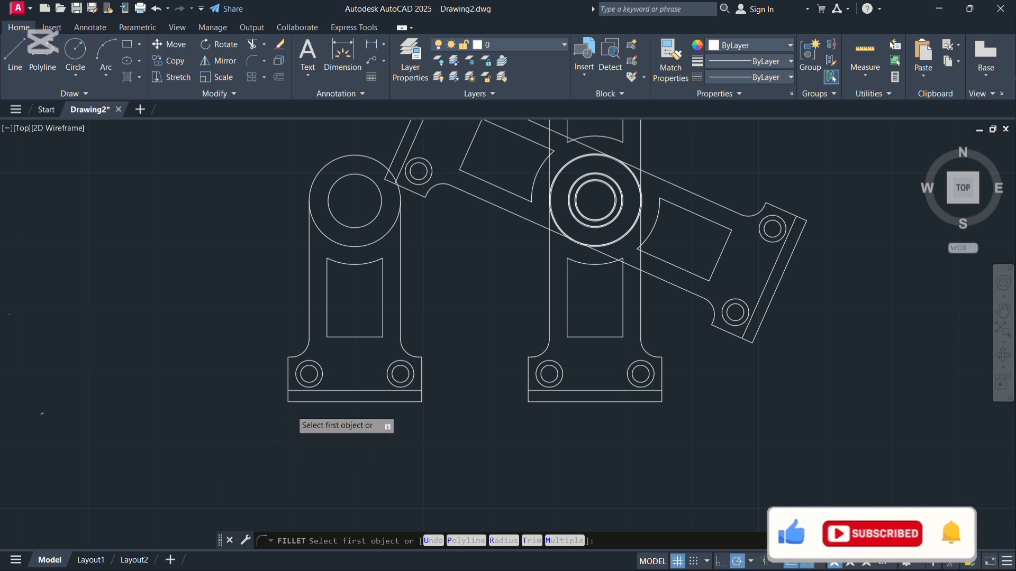
scroll(286, 405, up, 6)
middle_drag(284, 402, 247, 480)
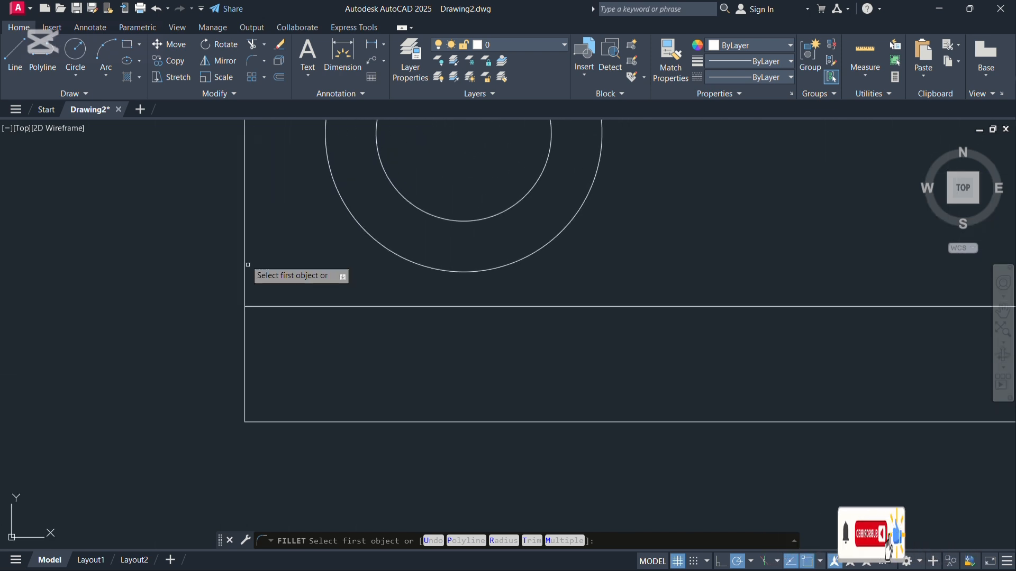
click(244, 238)
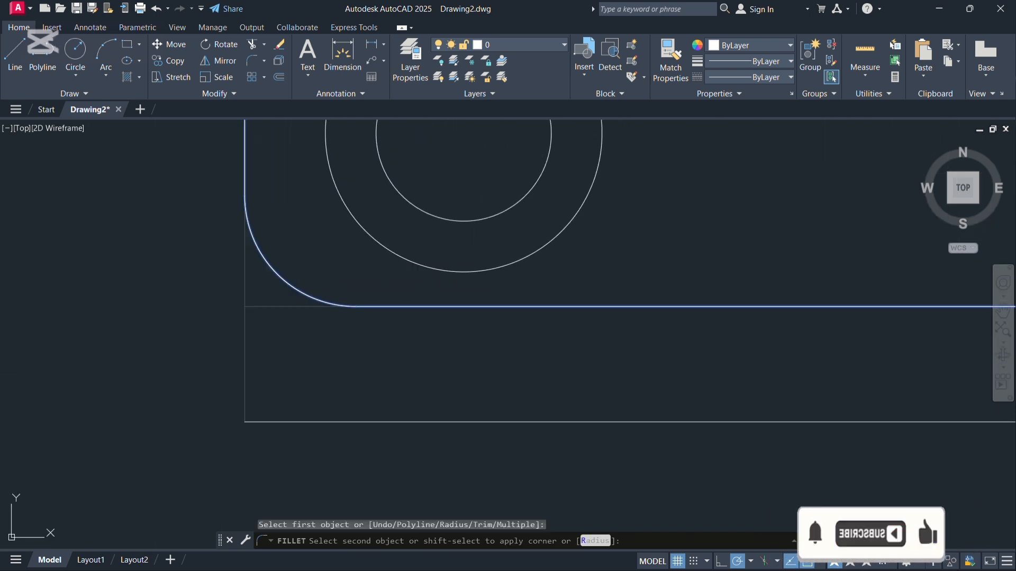
click(371, 307)
- Fillet the middle bracket base's two parallel bottom lines at their left ends to form a rounded end
middle_drag(334, 390, 249, 381)
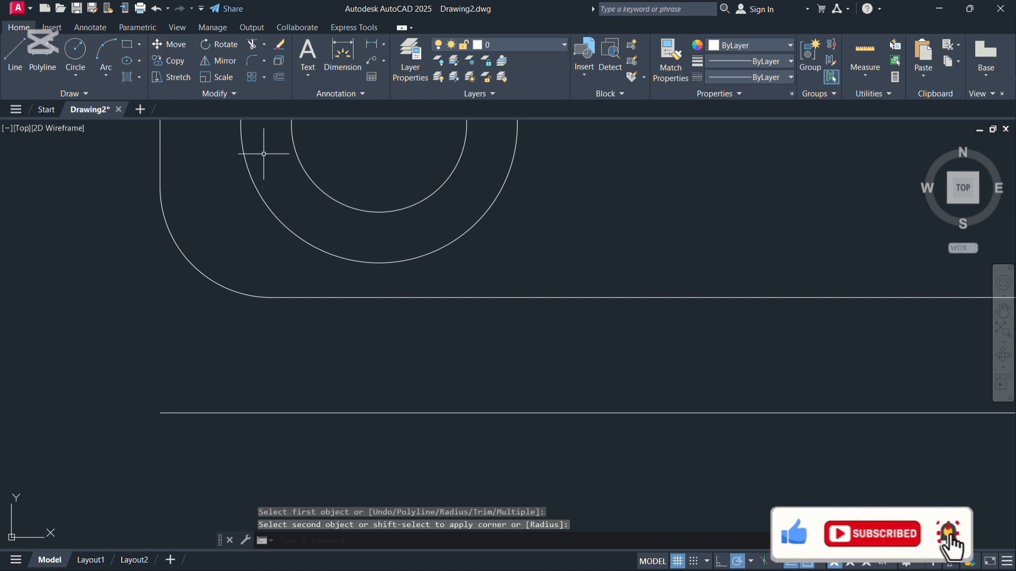
click(247, 60)
click(290, 298)
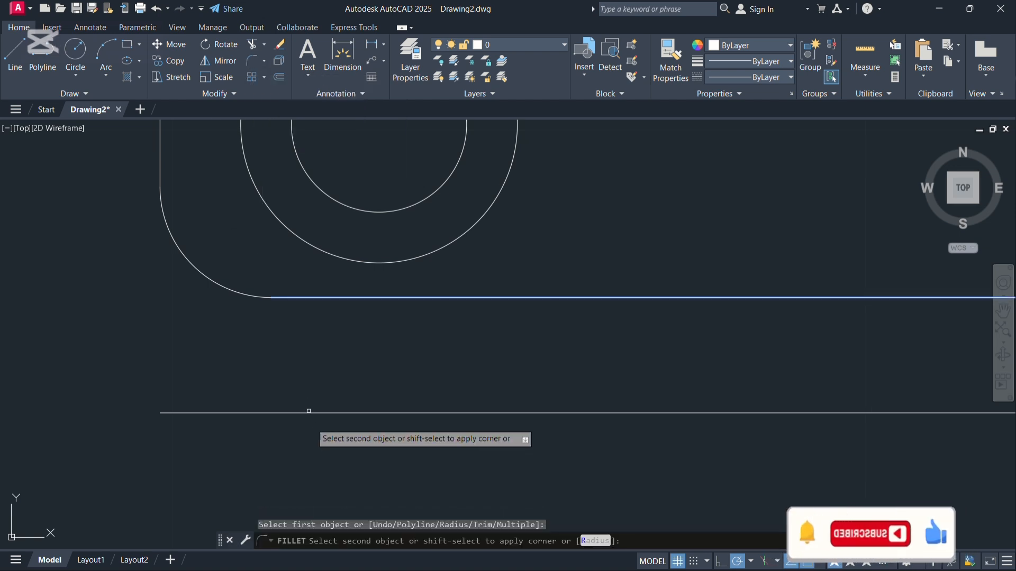
click(321, 411)
scroll(325, 407, down, 4)
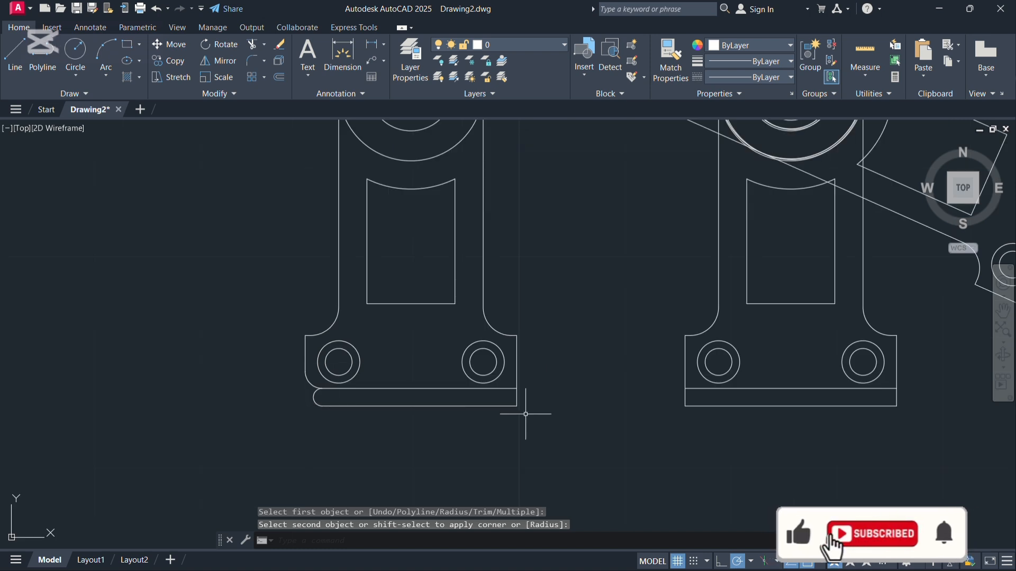
- Fillet the left bracket base's inner horizontal line to the lower part of the base's right edge
click(508, 388)
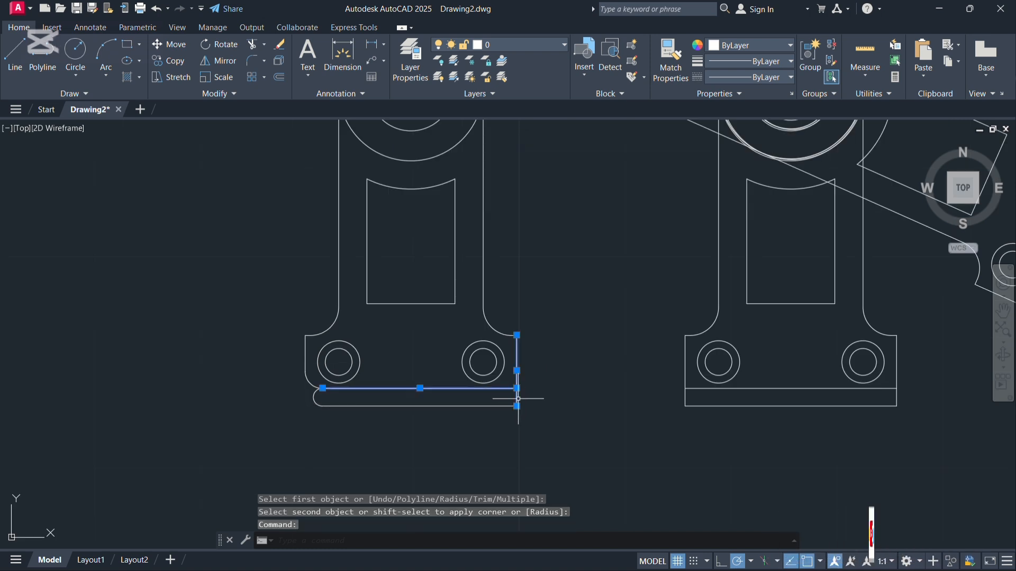
click(253, 60)
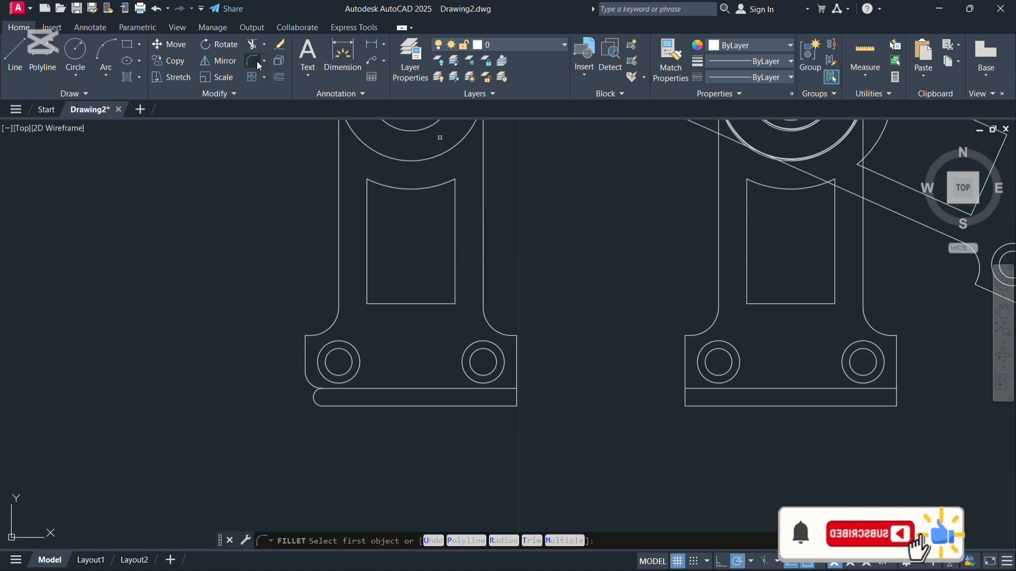
click(511, 388)
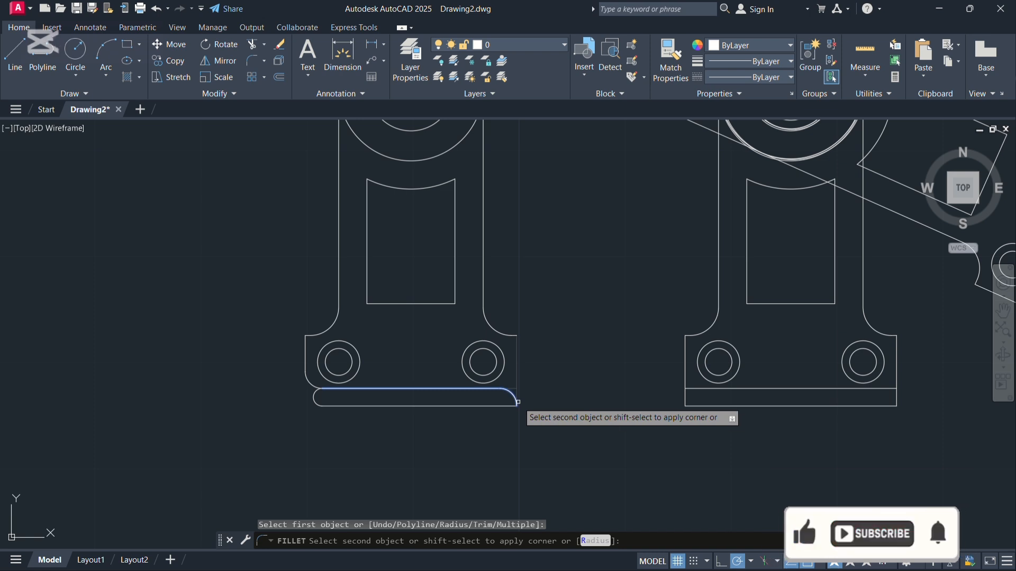
click(517, 402)
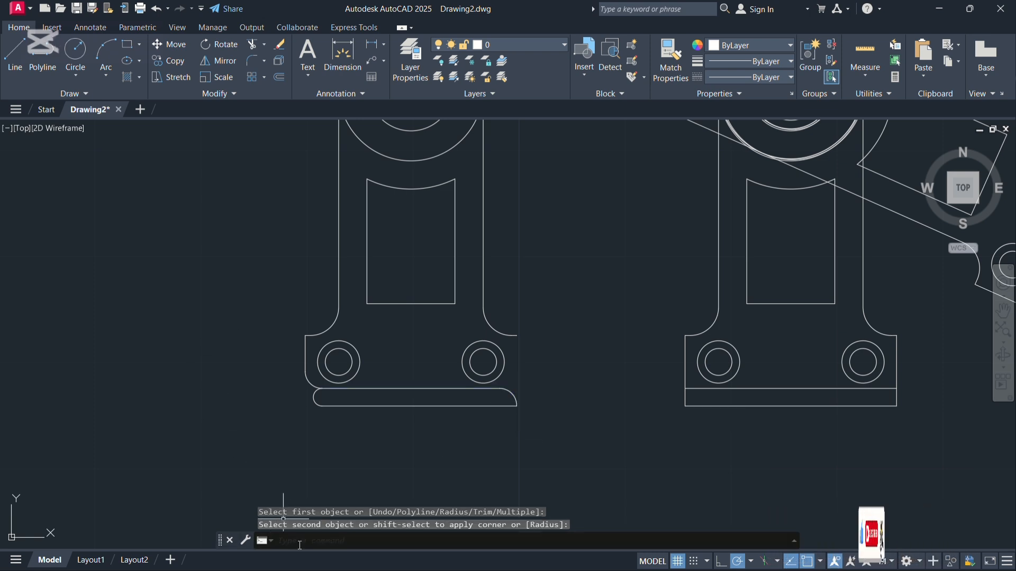
- Fillet the two parallel bottom lines of the neighbouring upright bracket's base into a rounded left end
middle_drag(640, 426, 486, 459)
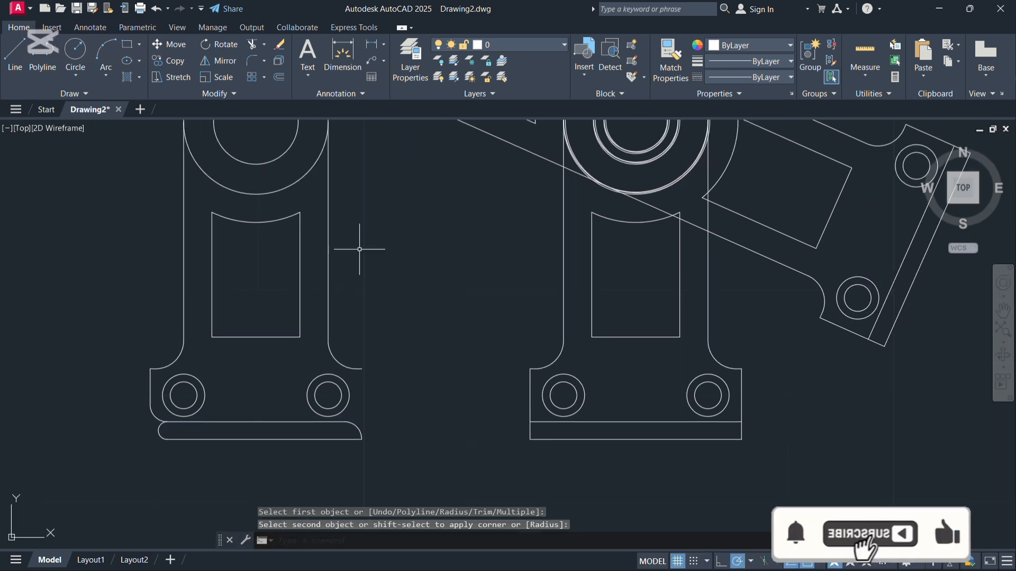
click(253, 63)
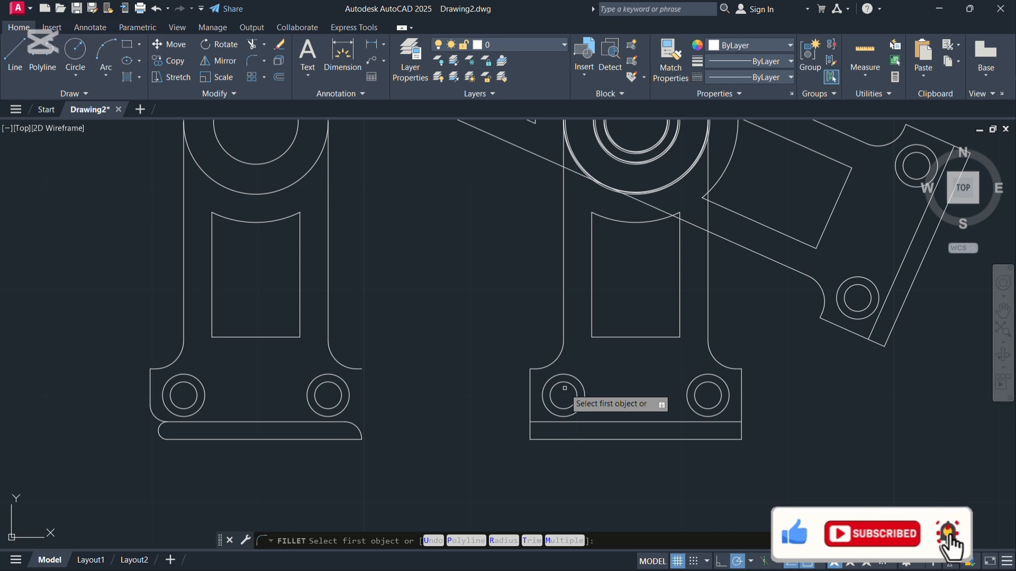
click(618, 438)
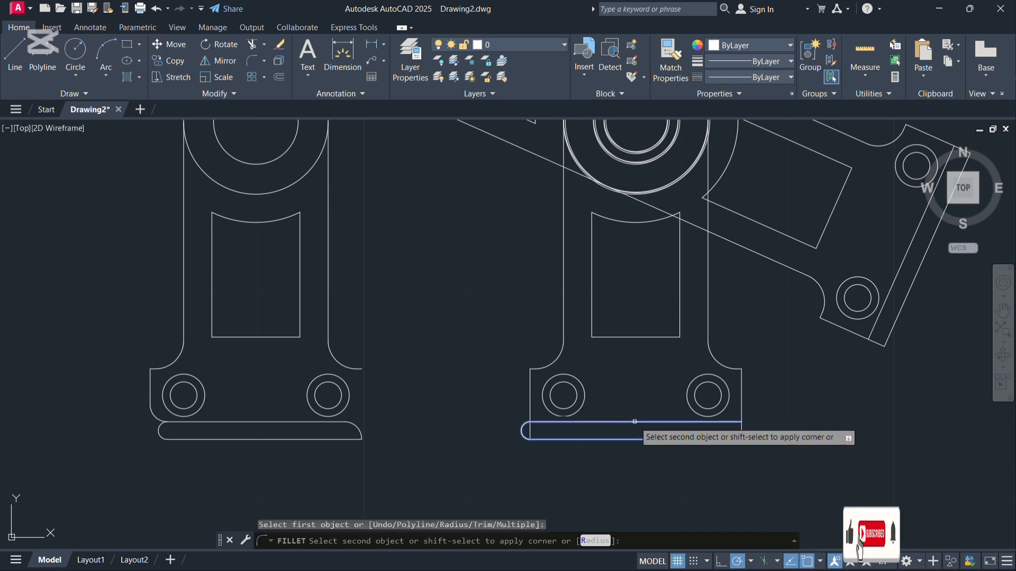
click(634, 421)
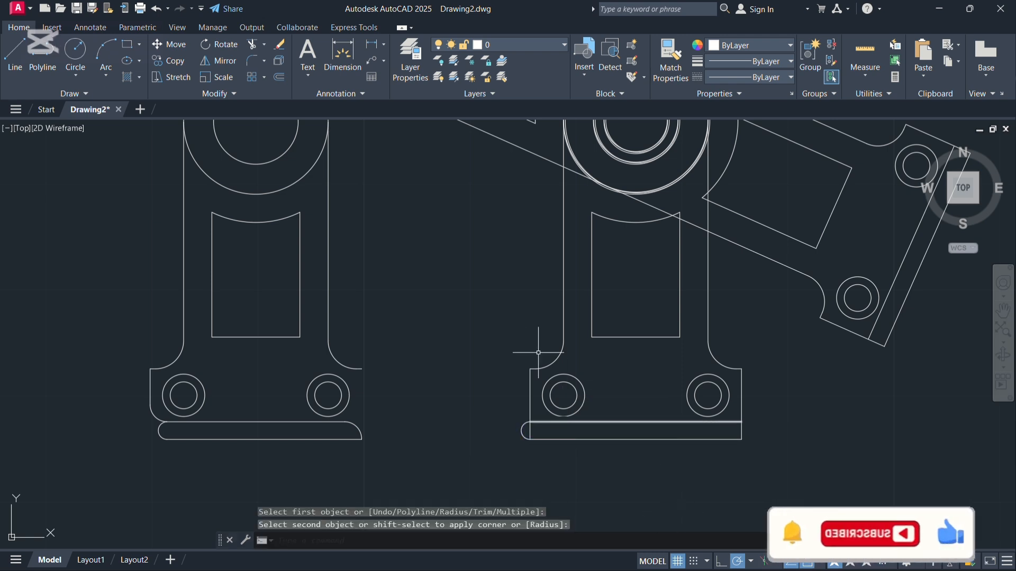
- Fillet the corner between the same upright bracket base's left edge and its lowest horizontal line
click(252, 62)
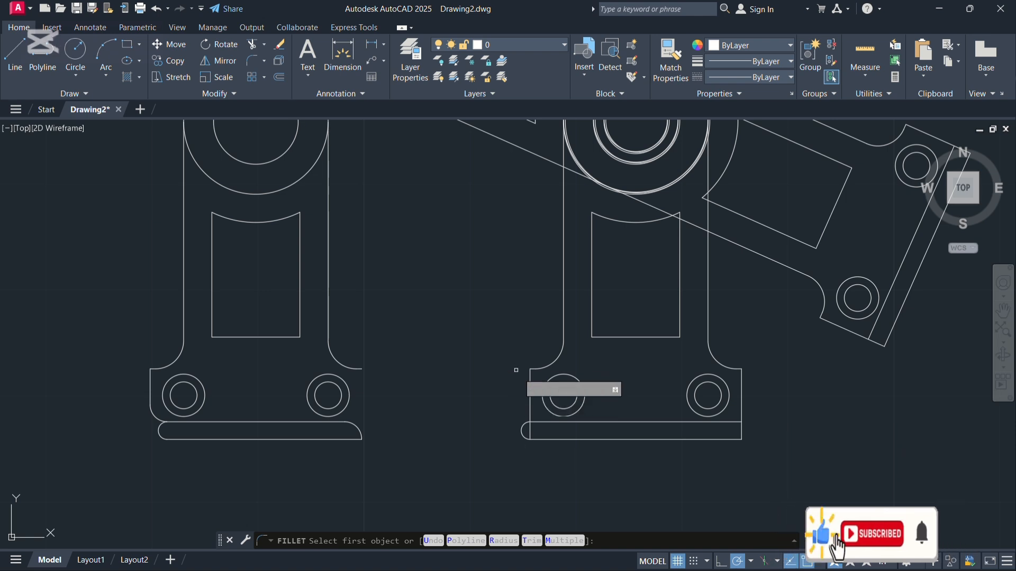
click(530, 402)
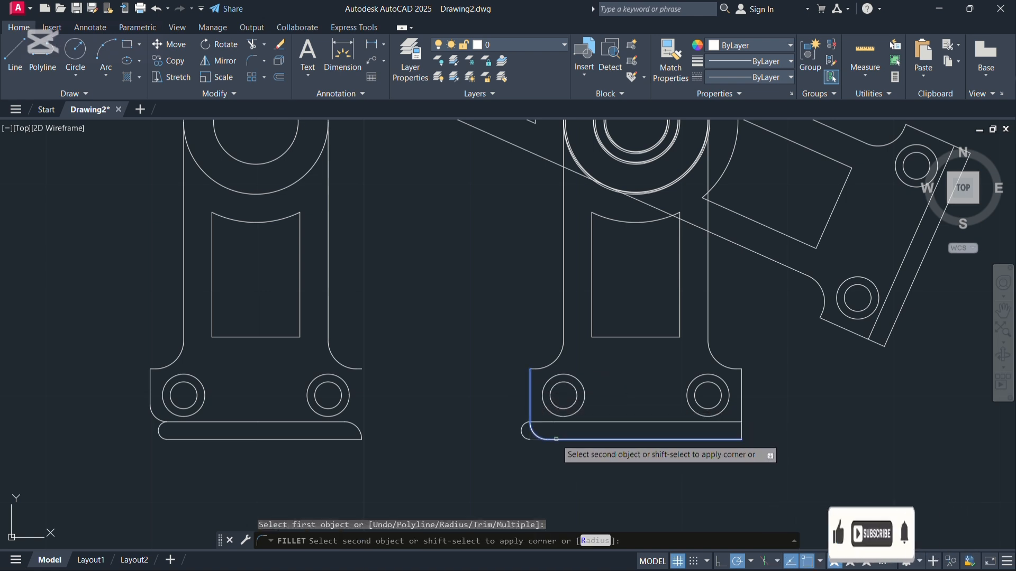
click(556, 439)
click(455, 387)
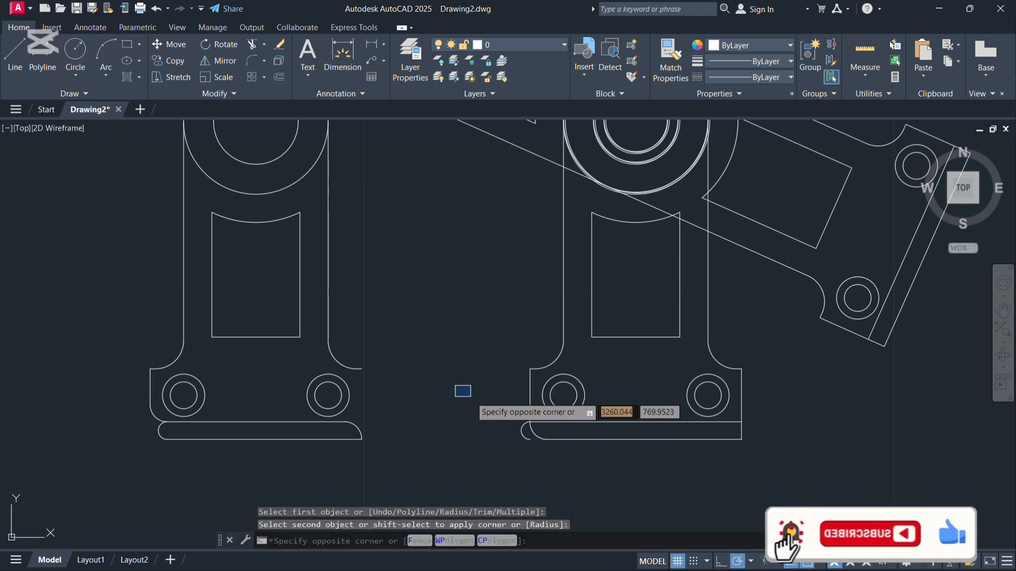
right_click(469, 397)
click(431, 289)
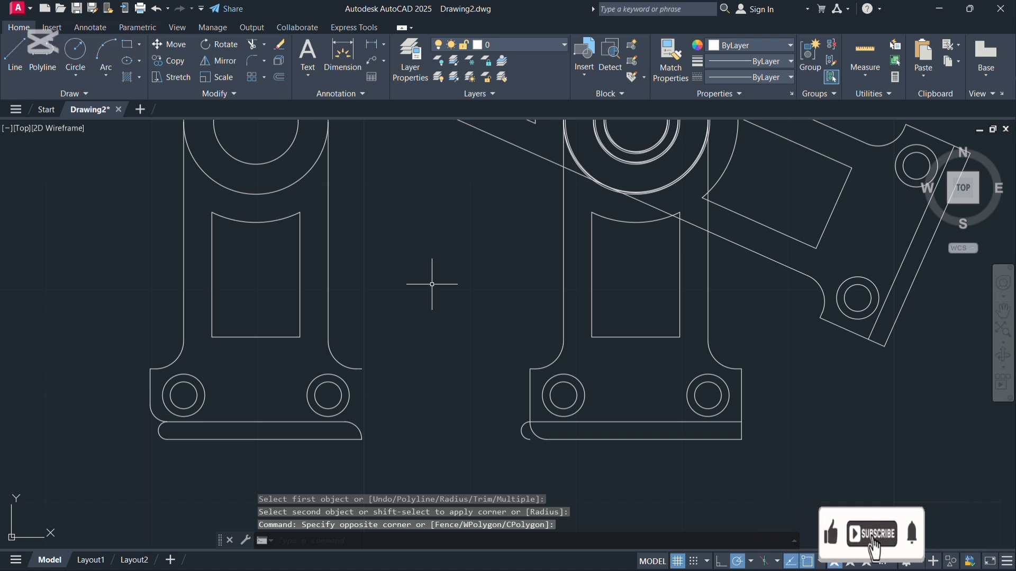
- Create a rectangular array of the inner circle of the left bracket base's left hole, with 8 columns
scroll(410, 397, down, 2)
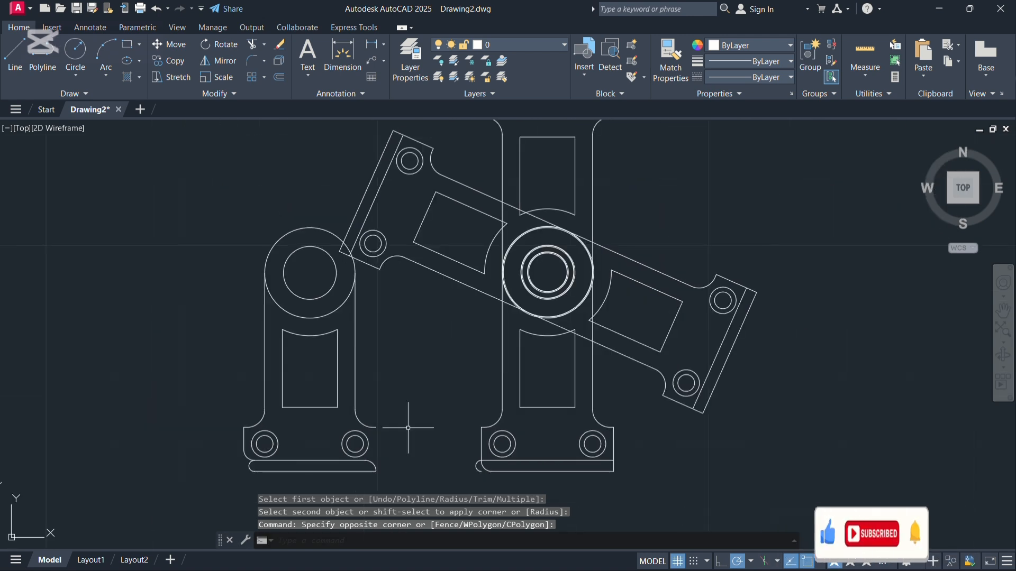
scroll(419, 391, down, 2)
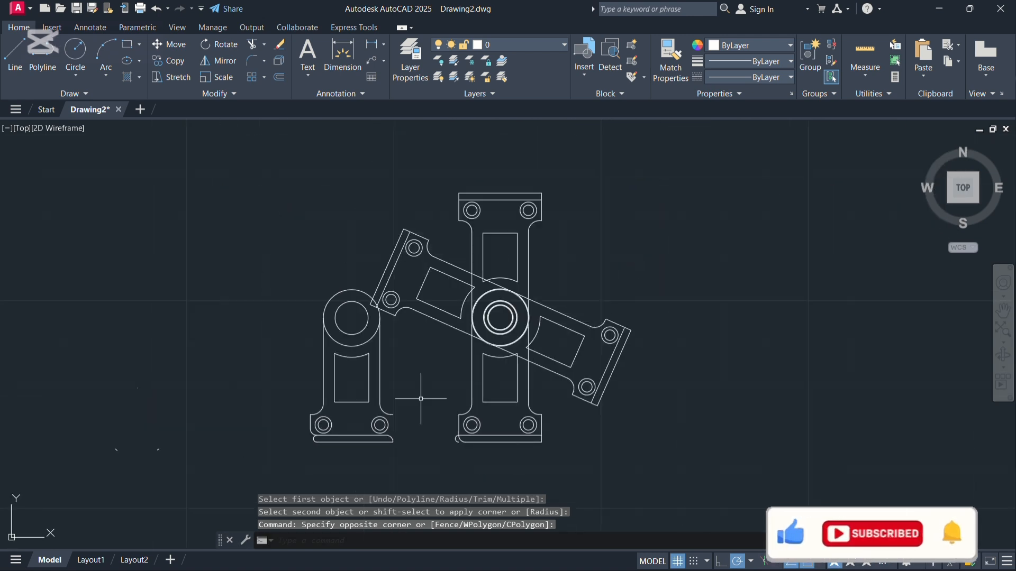
click(252, 78)
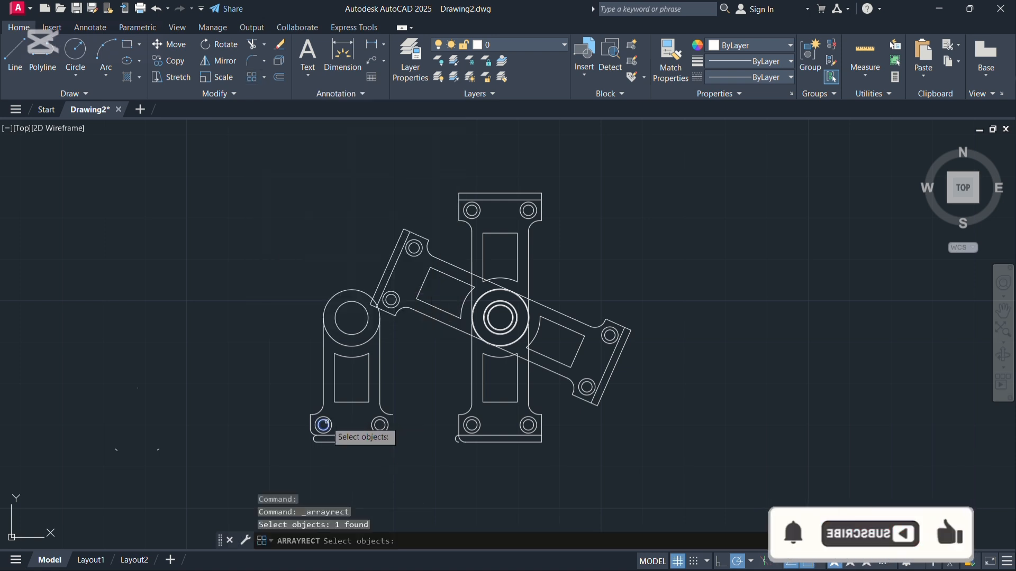
key(Return)
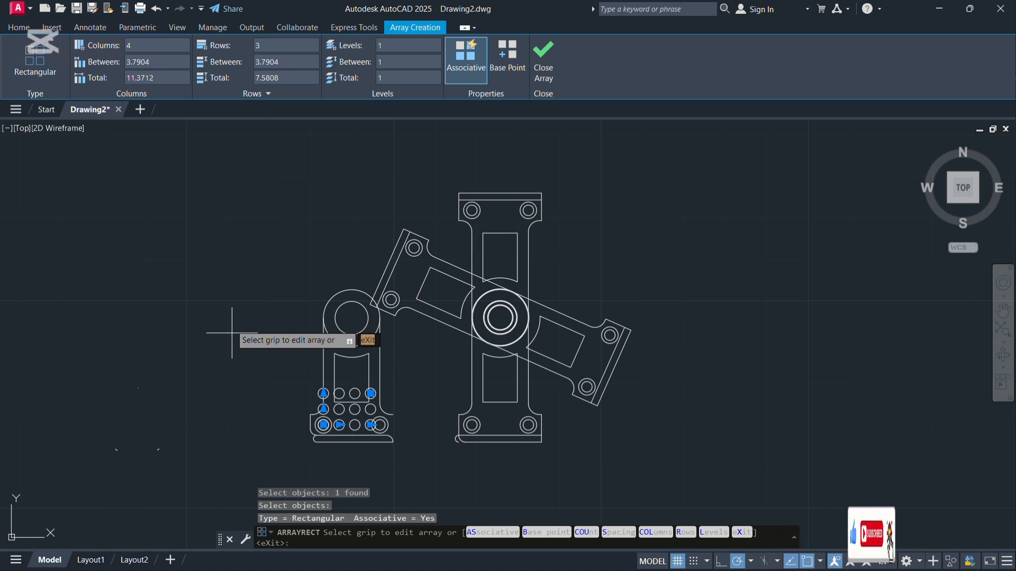
click(239, 311)
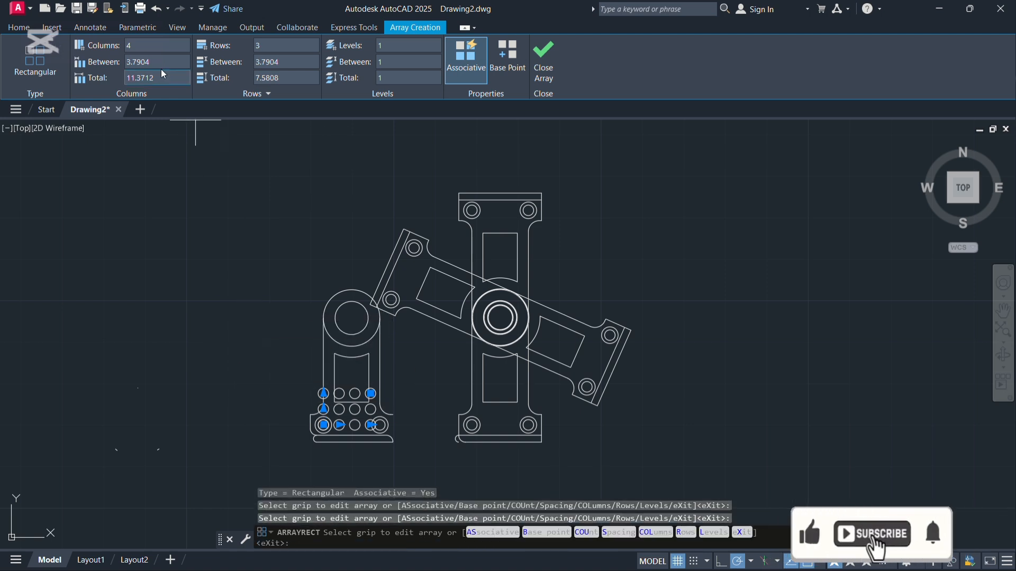
click(139, 52)
text(8)
key(Return)
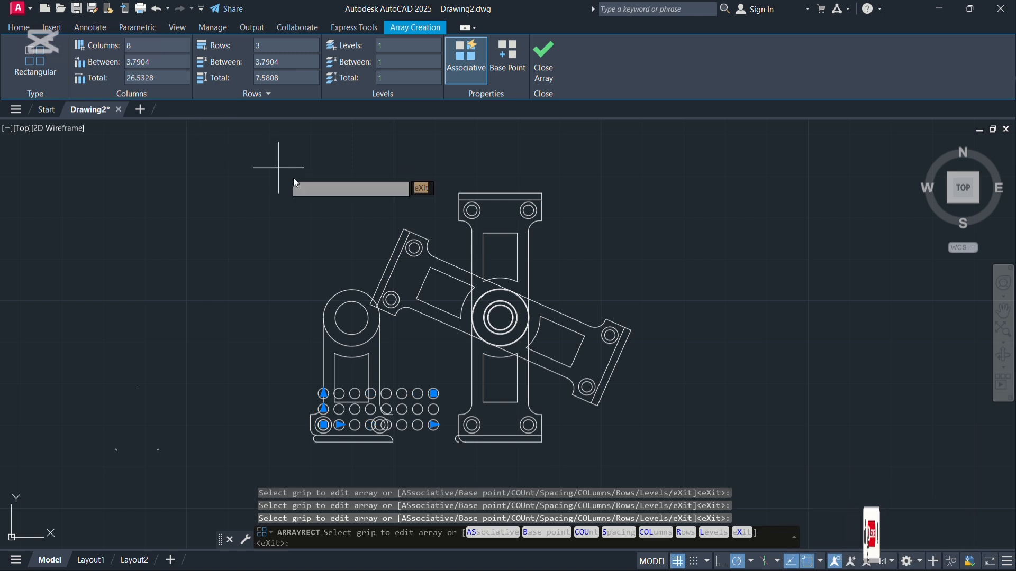
- Set the circle array to 10 rows and leave the array command
click(290, 45)
text(10)
key(Return)
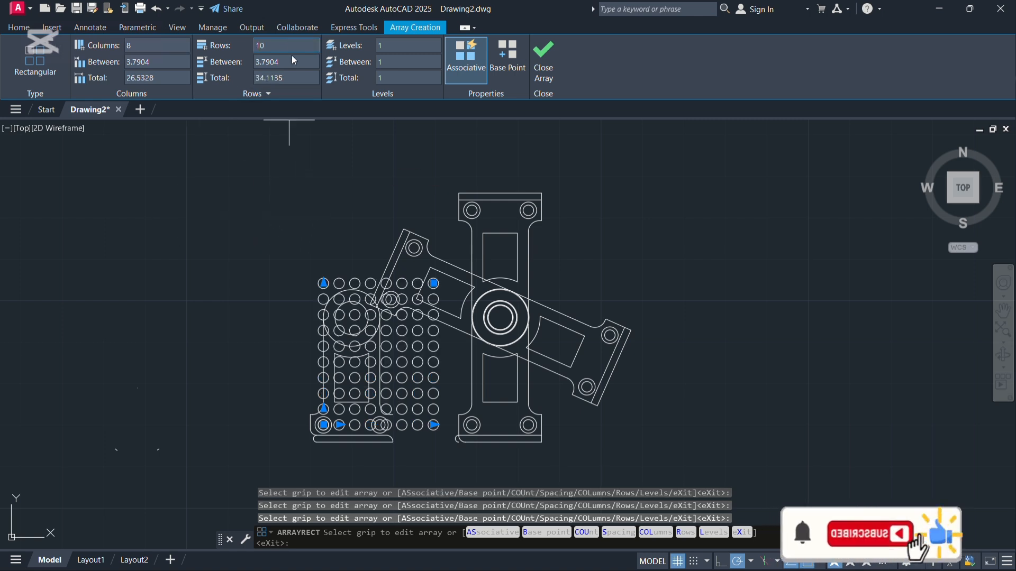
scroll(360, 364, up, 6)
scroll(356, 337, down, 6)
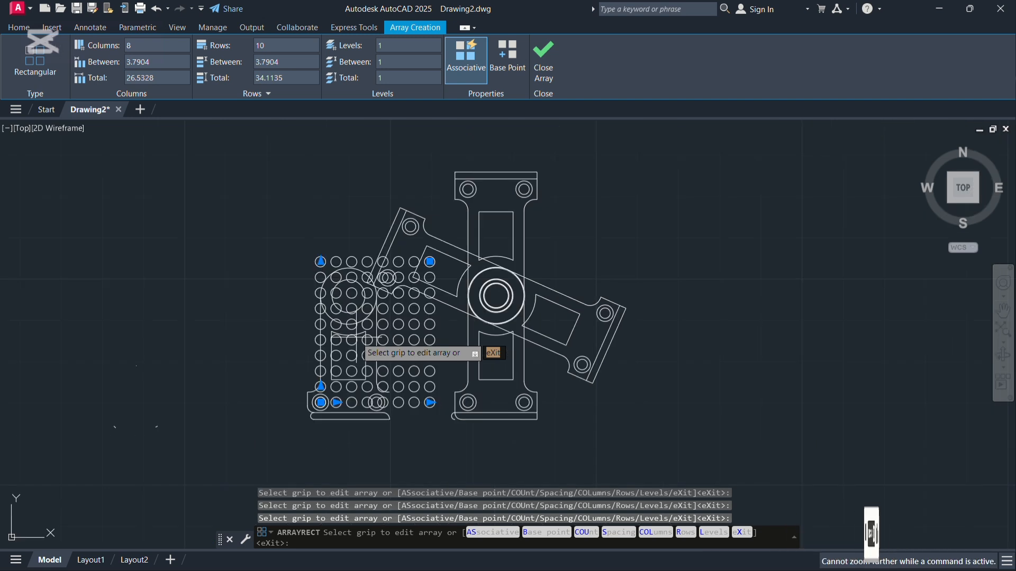
key(Escape)
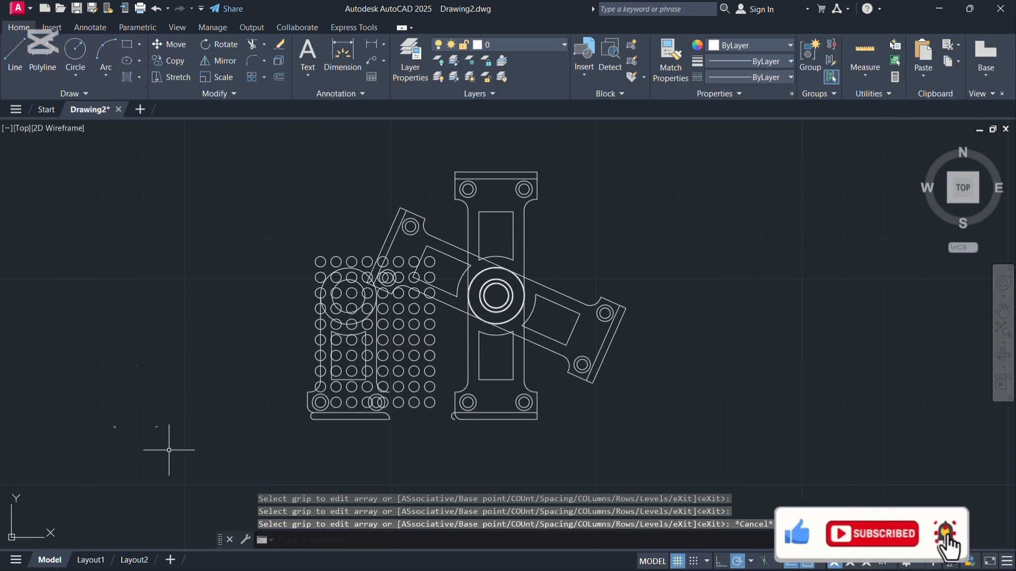
drag(687, 261, 630, 309)
click(770, 285)
click(622, 246)
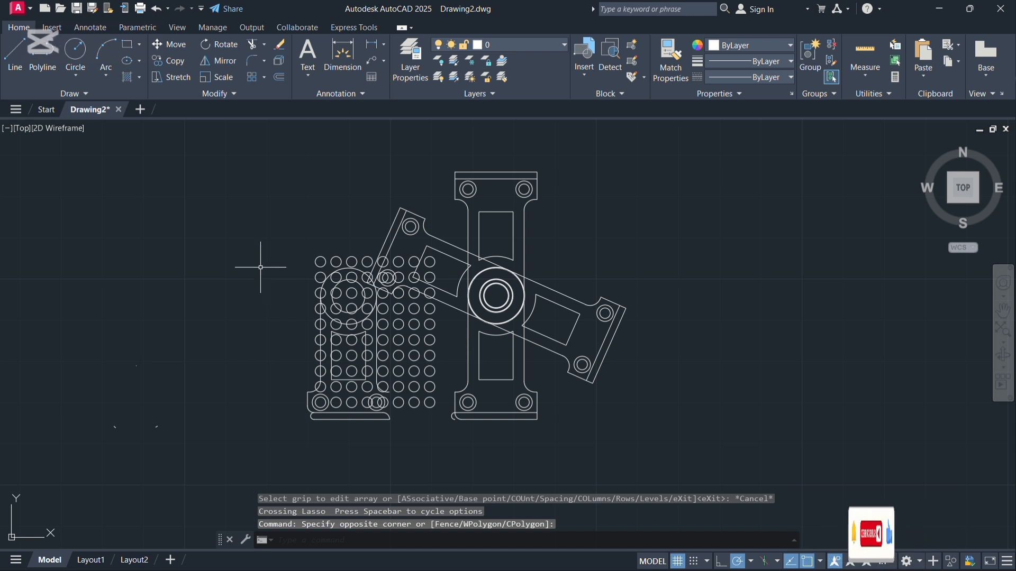
- Try to erase the circle array, the rotated bracket's upper-left hole circles and the left bracket's right-side outline, and cancel
click(281, 45)
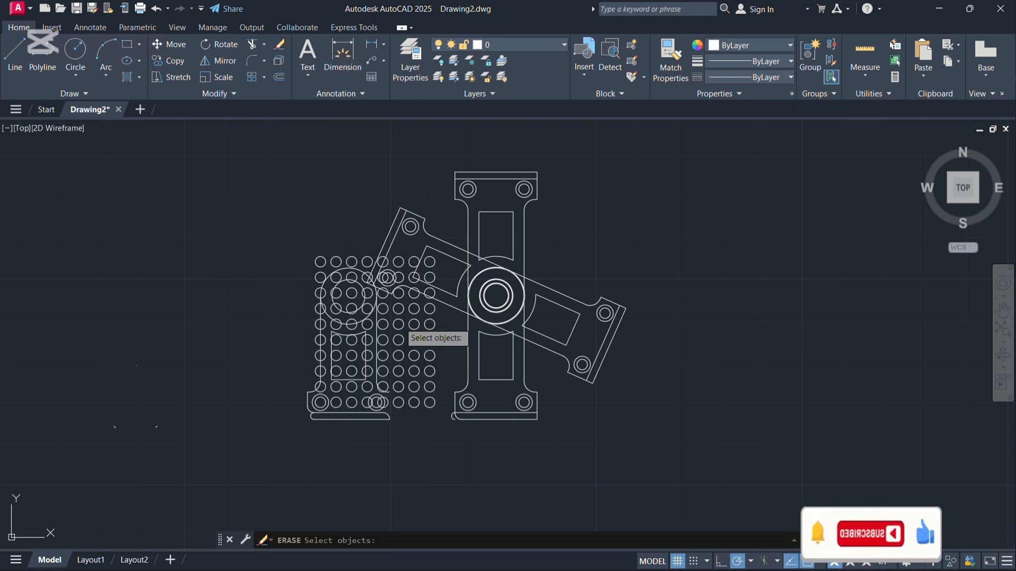
click(409, 319)
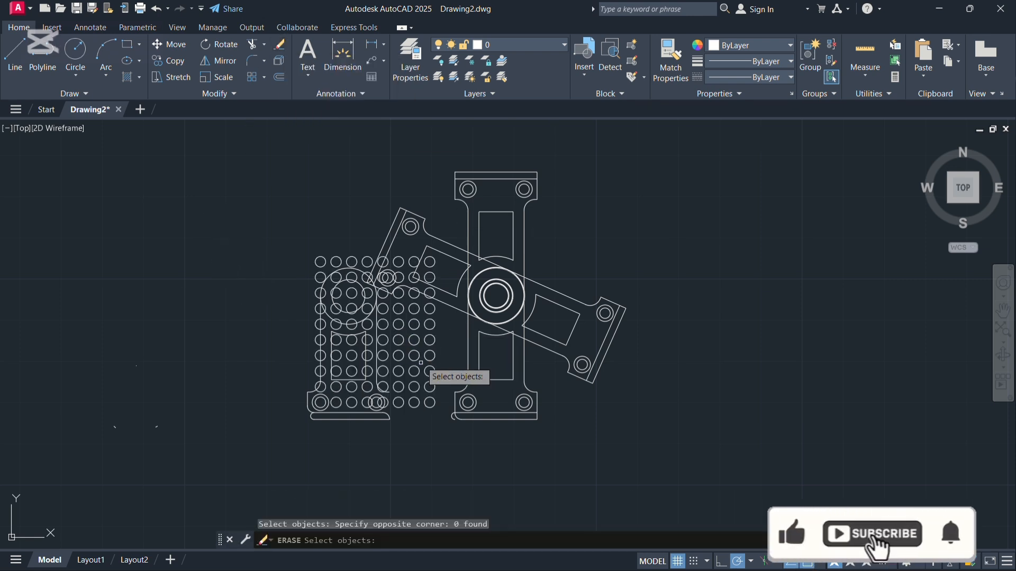
click(433, 319)
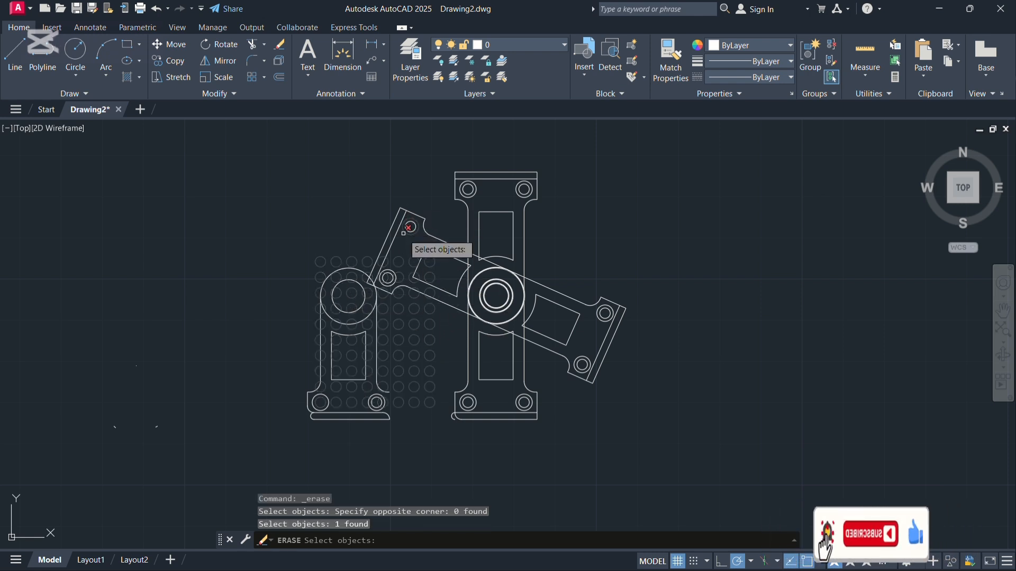
click(416, 227)
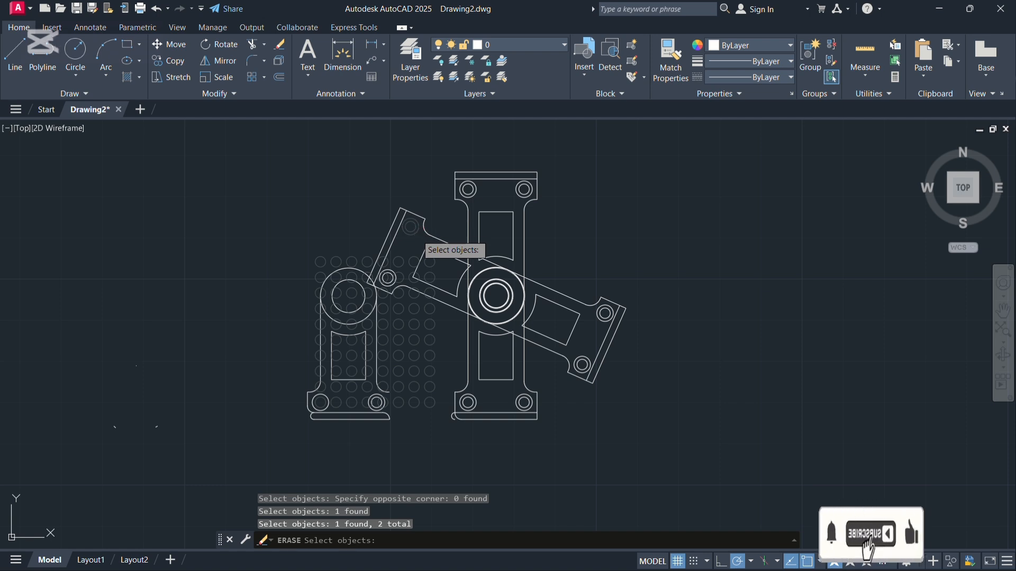
click(420, 234)
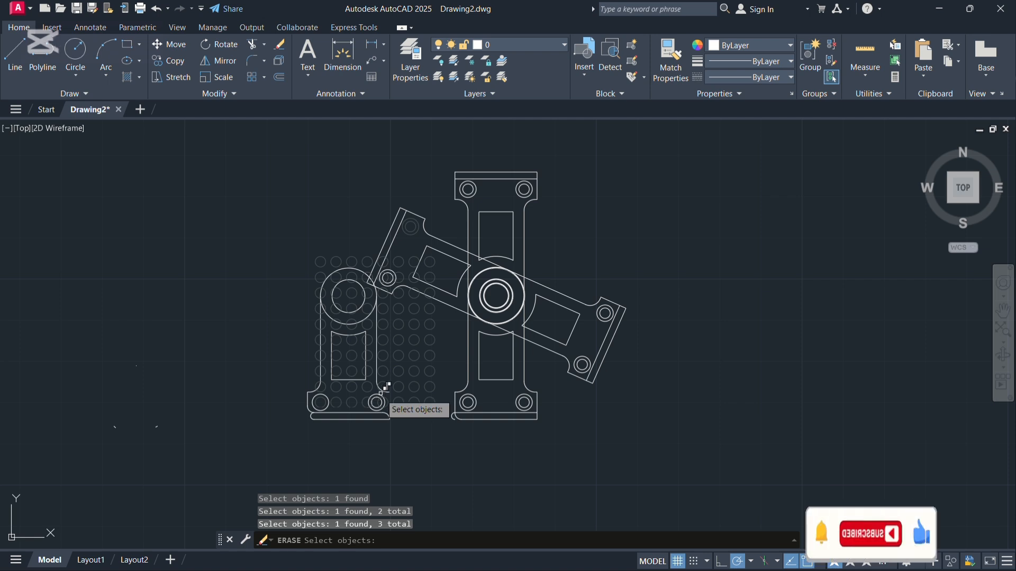
scroll(381, 392, up, 5)
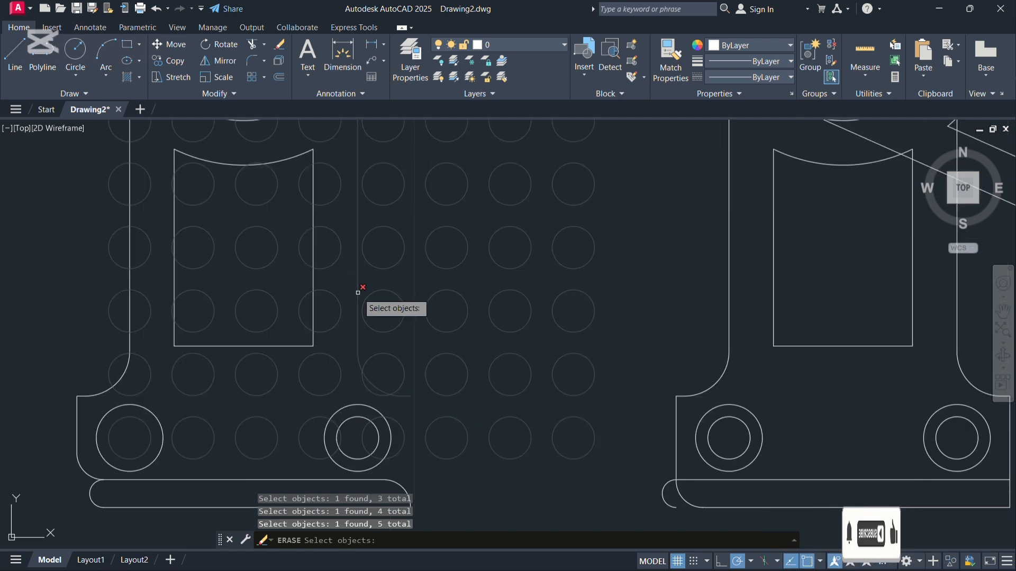
scroll(359, 293, down, 4)
scroll(358, 293, up, 4)
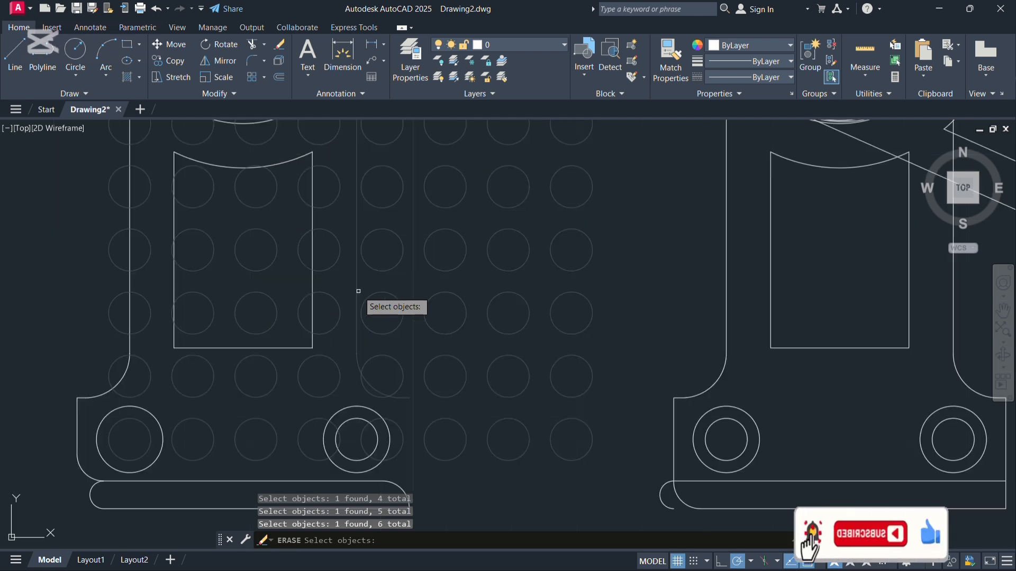
scroll(342, 302, down, 4)
middle_drag(342, 303, 304, 384)
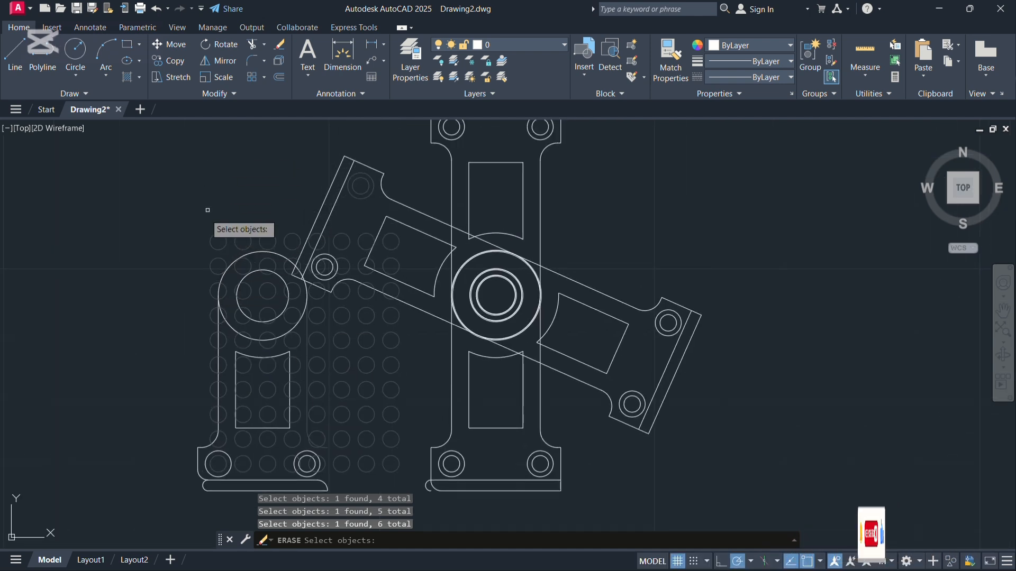
key(Escape)
click(308, 171)
key(Escape)
key(Escape)
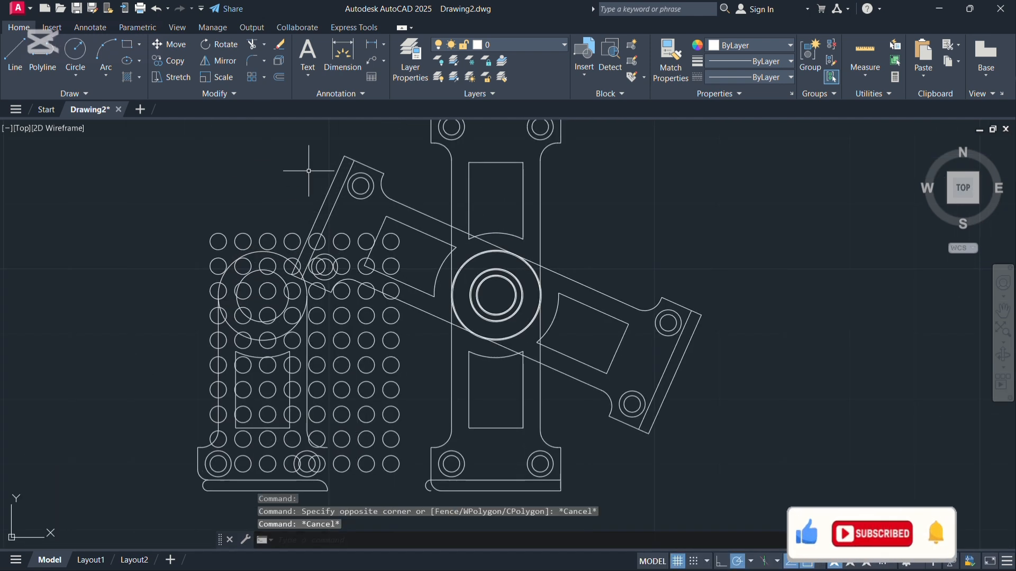
- Offset a circle of the rotated bracket's upper-right hole outward through a point inside the central hub
click(280, 77)
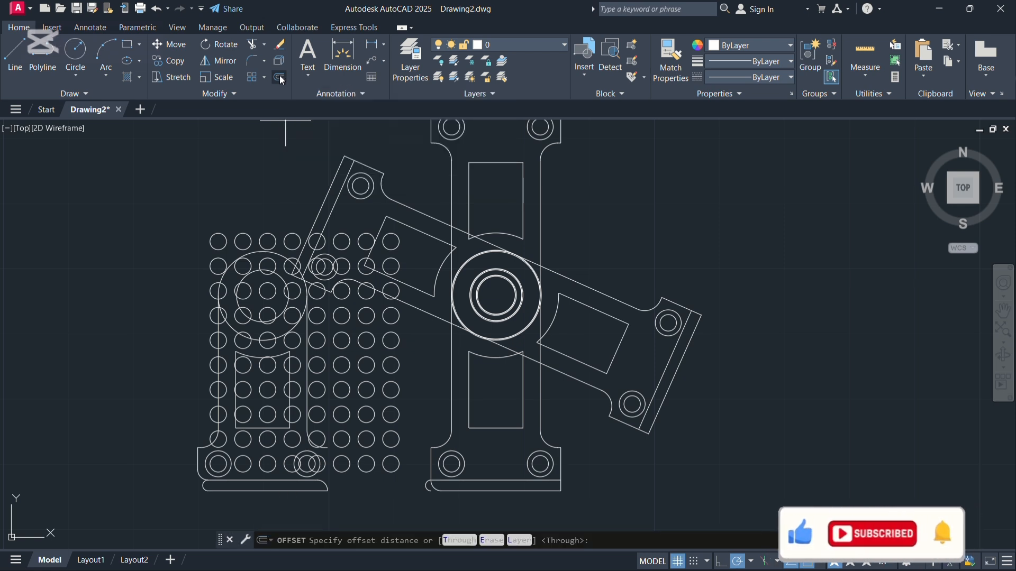
click(668, 323)
click(669, 322)
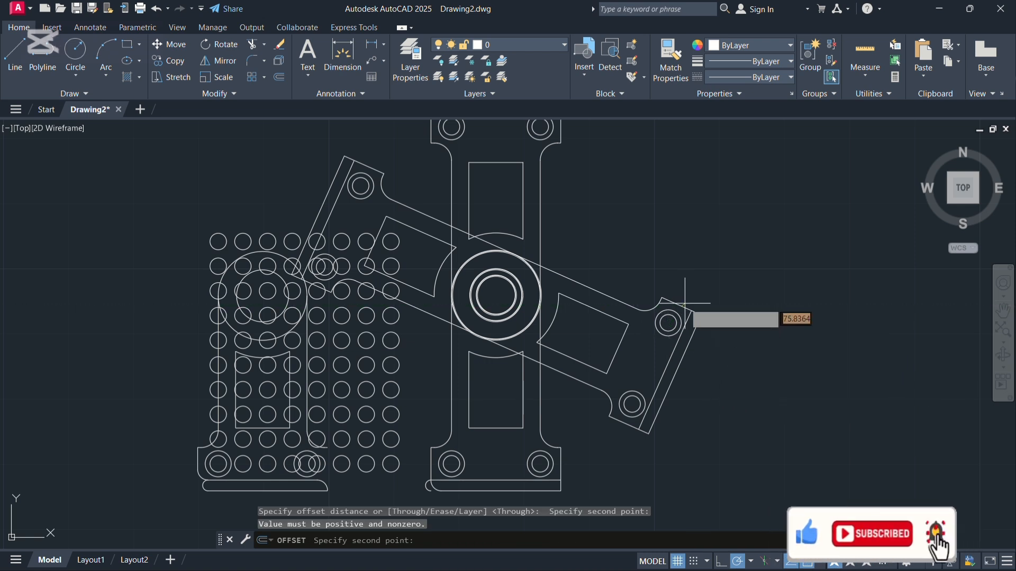
click(668, 323)
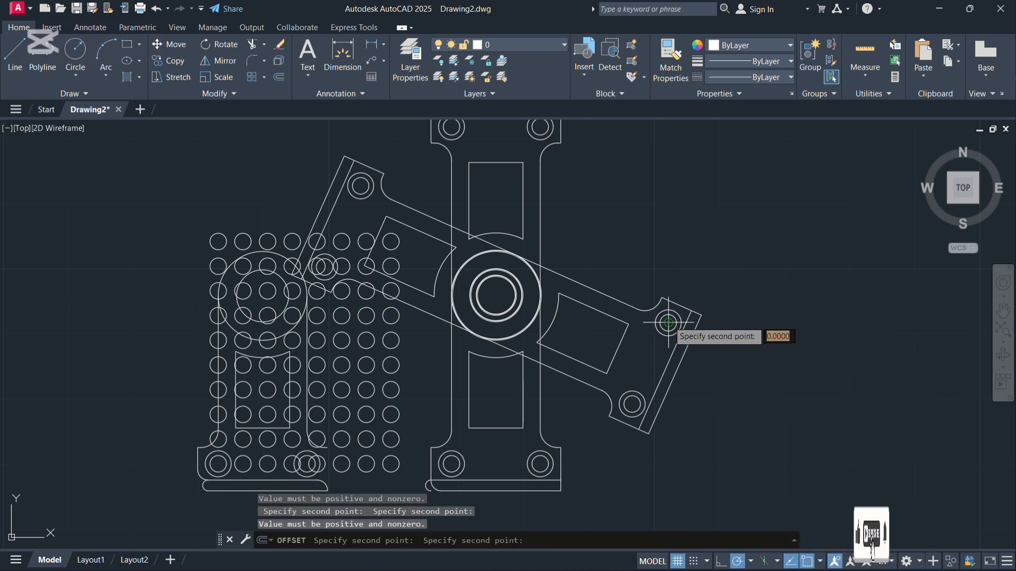
key(Return)
click(668, 323)
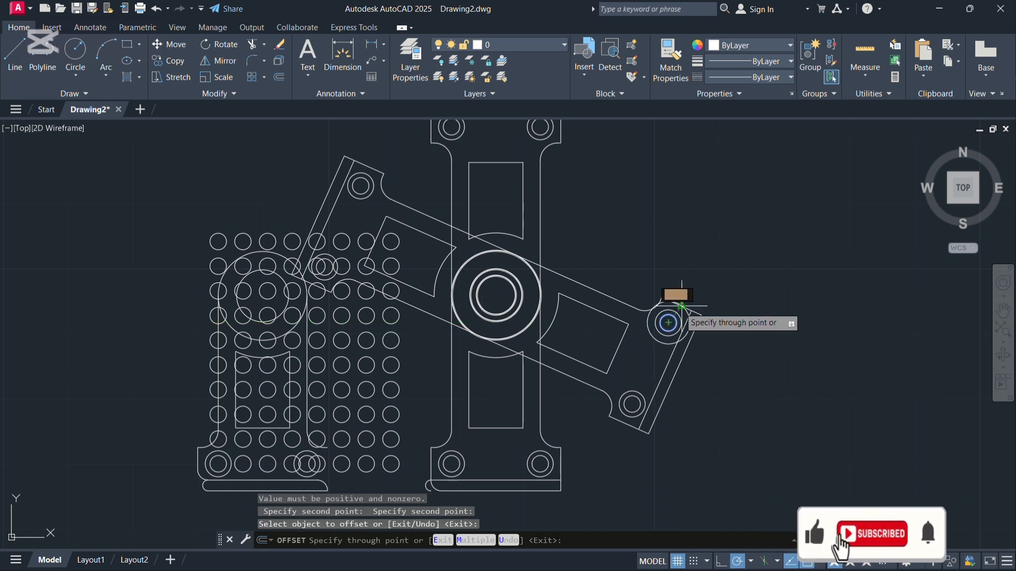
click(516, 299)
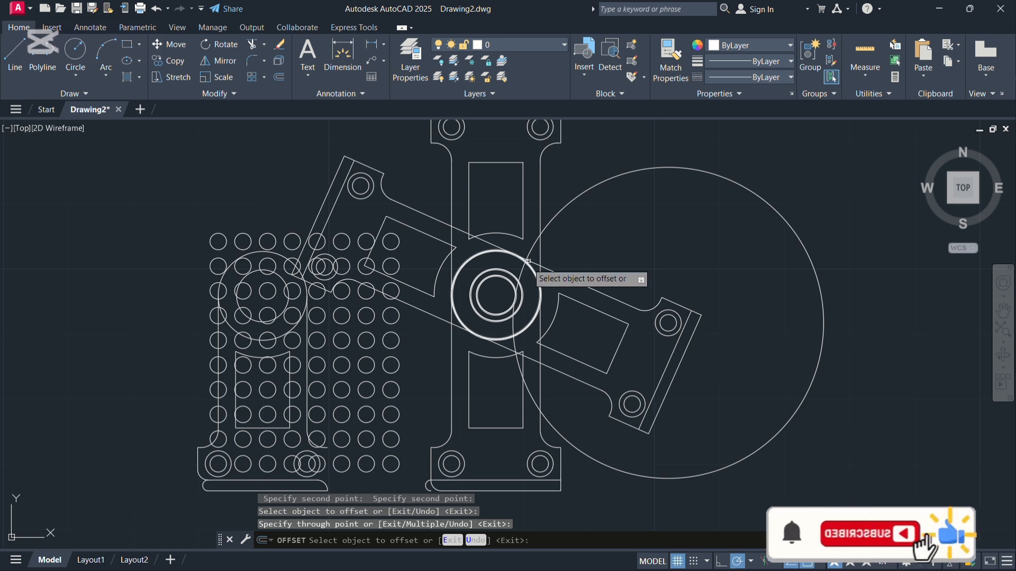
- Offset the rotated bracket's upper-right straight edge upward and the outer short side of its right-hand window outward, using through points
click(608, 294)
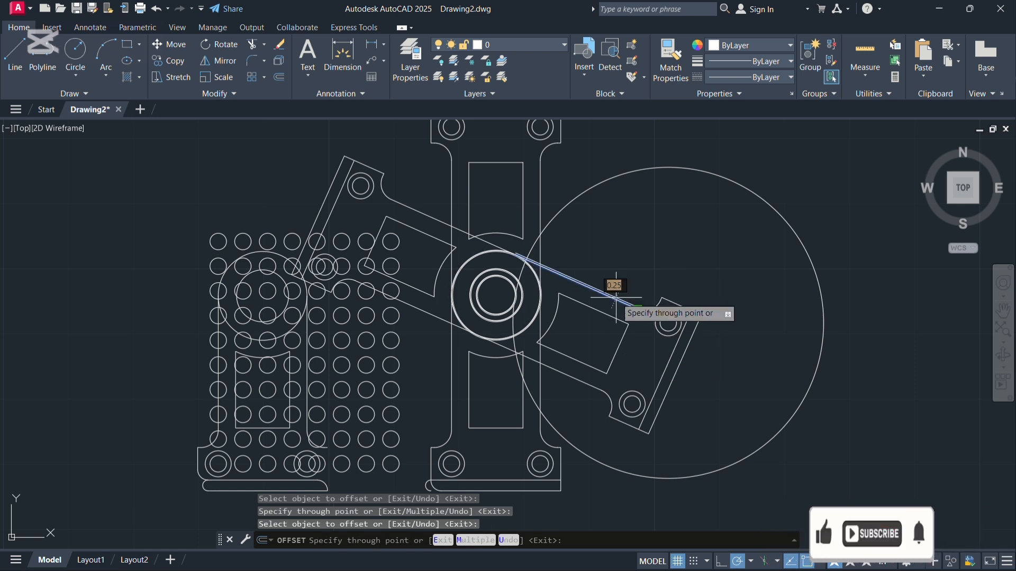
click(687, 220)
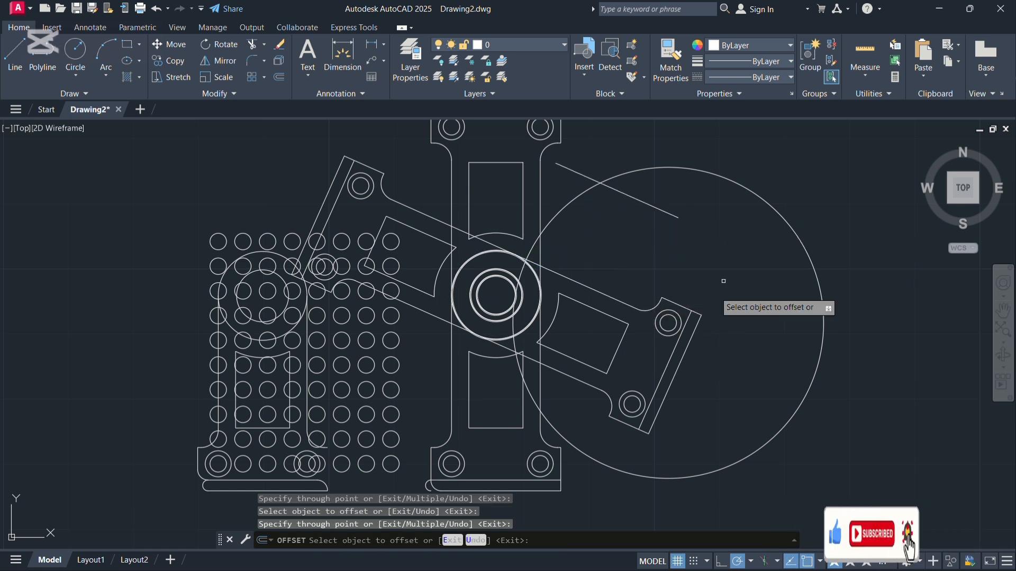
click(616, 348)
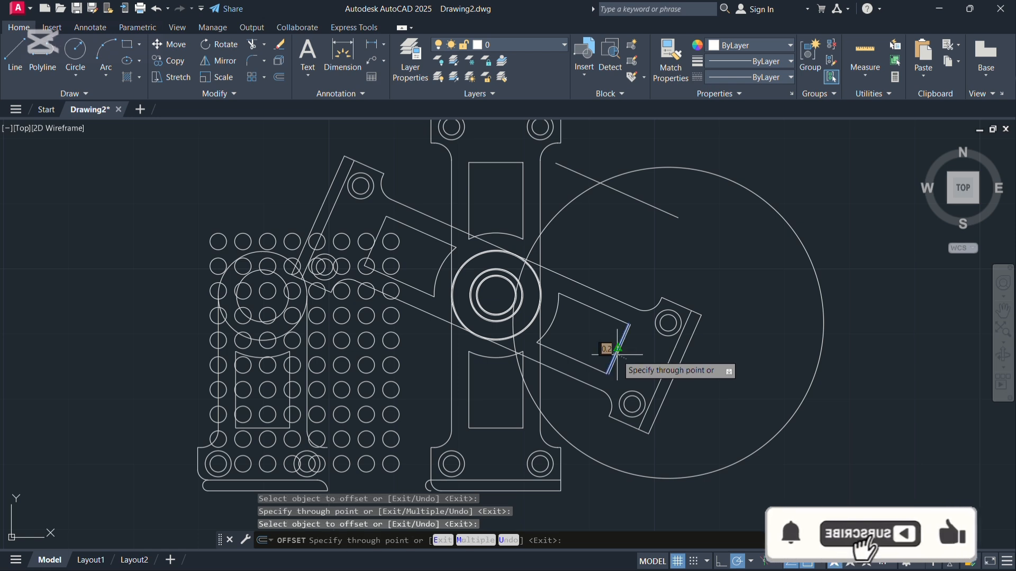
click(749, 392)
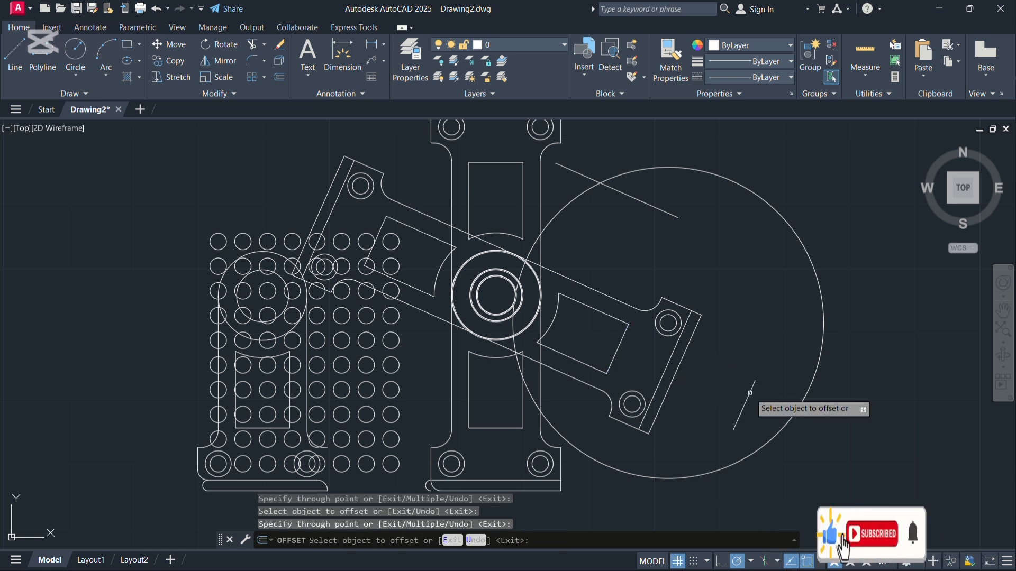
- Offset the outermost line of the rotated bracket's right end outward through a point beyond the large circle's lower right
click(676, 376)
click(824, 420)
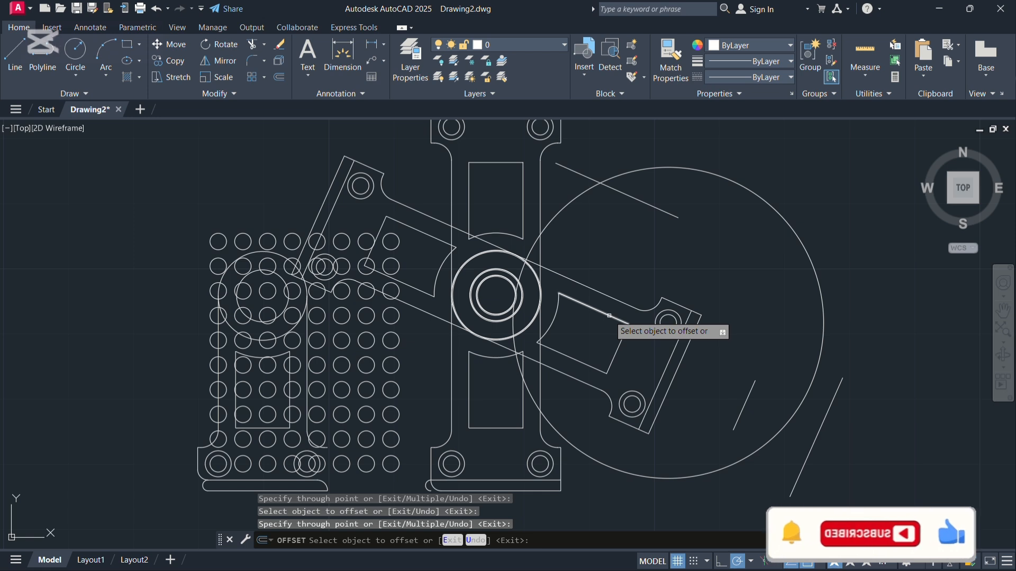
scroll(609, 316, down, 2)
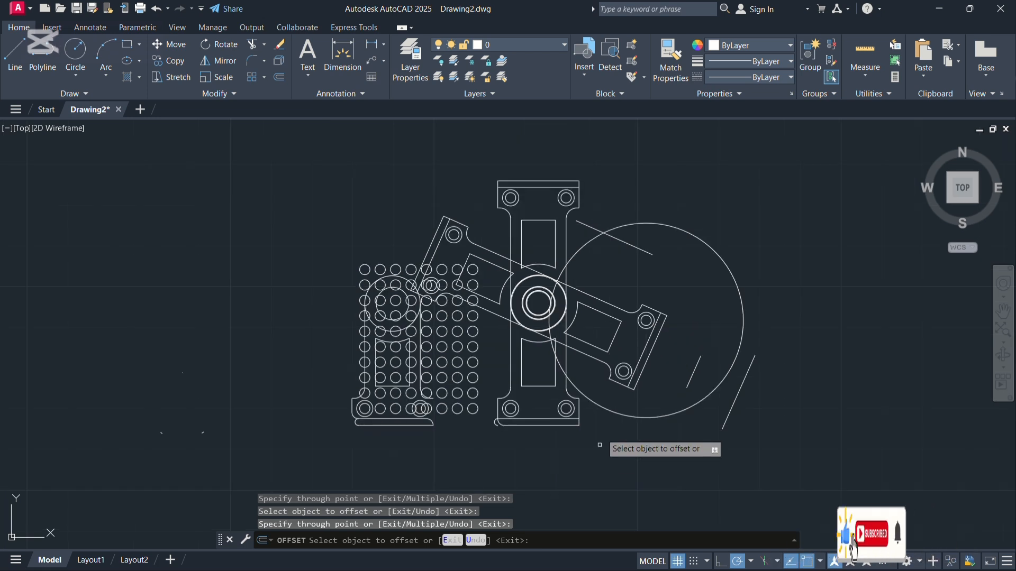